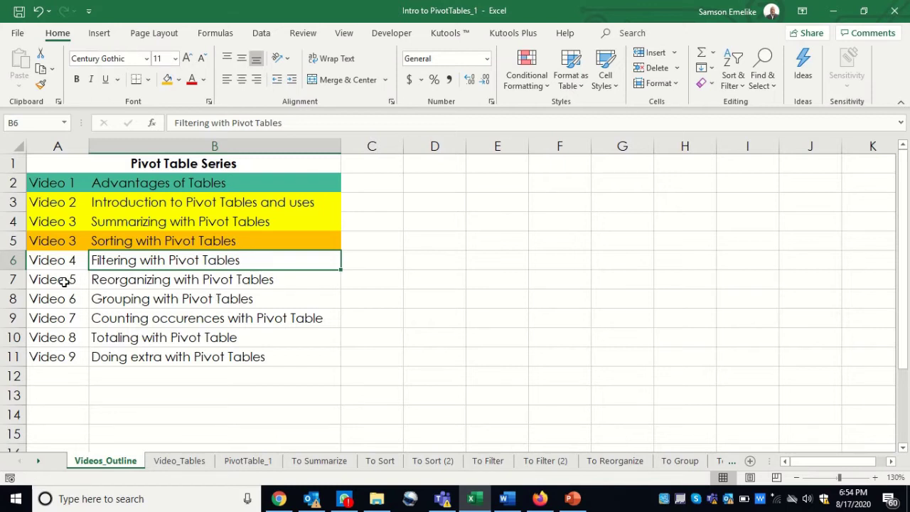
{"action": "left_click", "coordinate": [74, 221]}
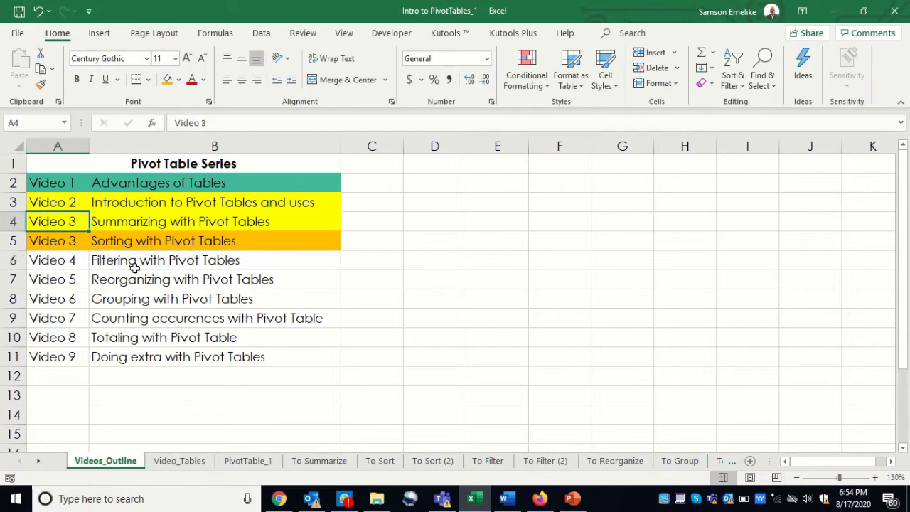
{"action": "type", "text": "2"}
{"action": "left_click", "coordinate": [166, 298]}
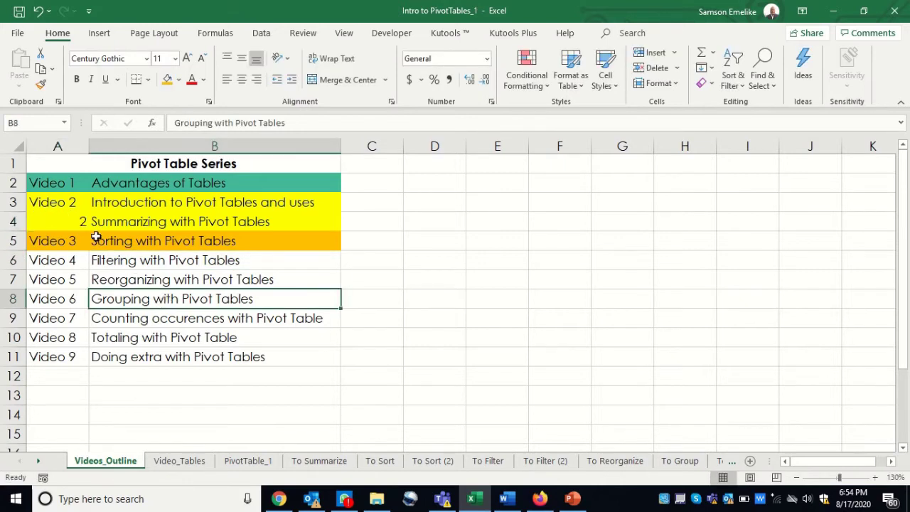
{"action": "left_click", "coordinate": [50, 204]}
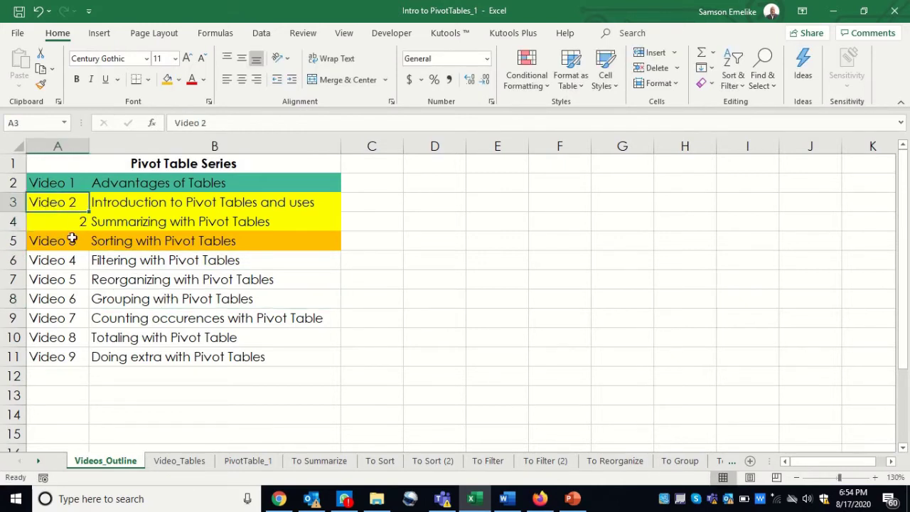
{"action": "mouse_move", "coordinate": [88, 212]}
{"action": "left_mouse_down"}
{"action": "mouse_move", "coordinate": [106, 223]}
{"action": "mouse_move", "coordinate": [85, 225]}
{"action": "left_mouse_up"}
Change the video label beside "Summarizing with Pivot Tables" in cell A4 to Video 2.
{"action": "left_click", "coordinate": [79, 221]}
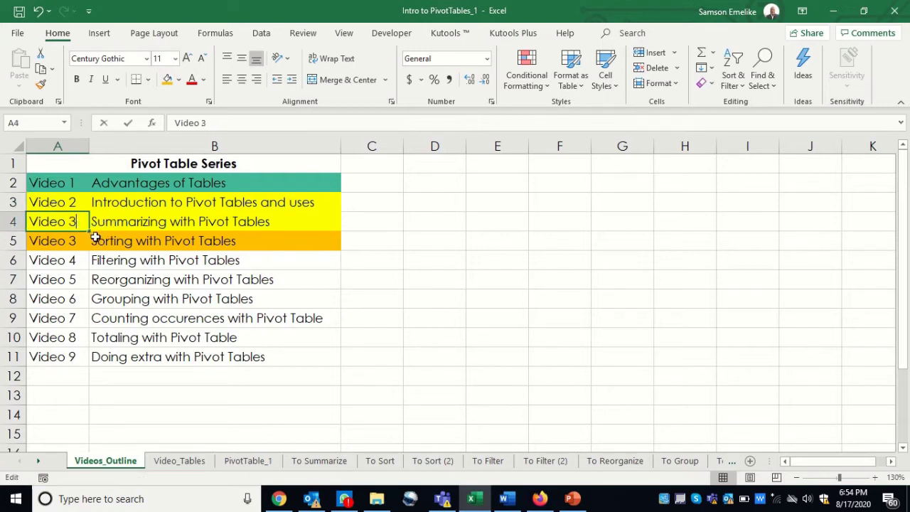
{"action": "key", "text": "F2"}
{"action": "key", "text": "BackSpace"}
{"action": "type", "text": "2"}
{"action": "key", "text": "Return"}
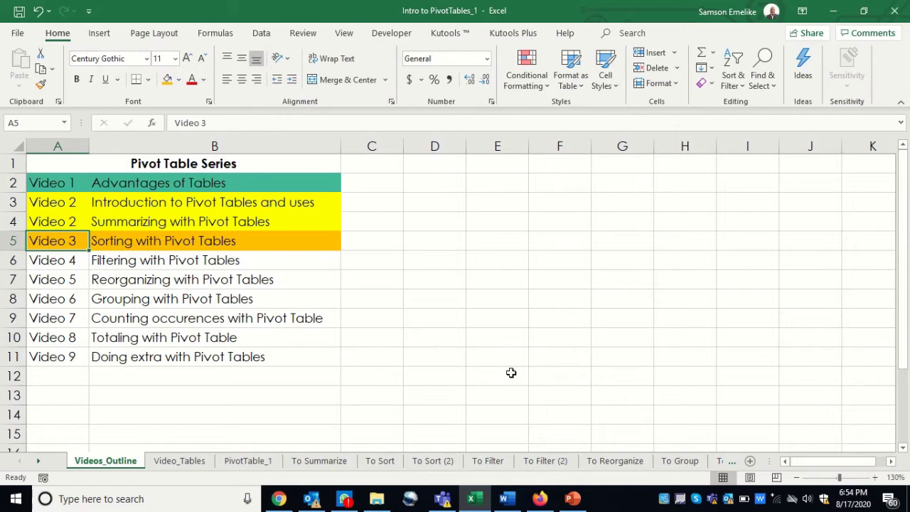
Review the tasks and source data on the To Filter sheet and the example pivot tables and charts on To Filter (2).
{"action": "left_click", "coordinate": [486, 463]}
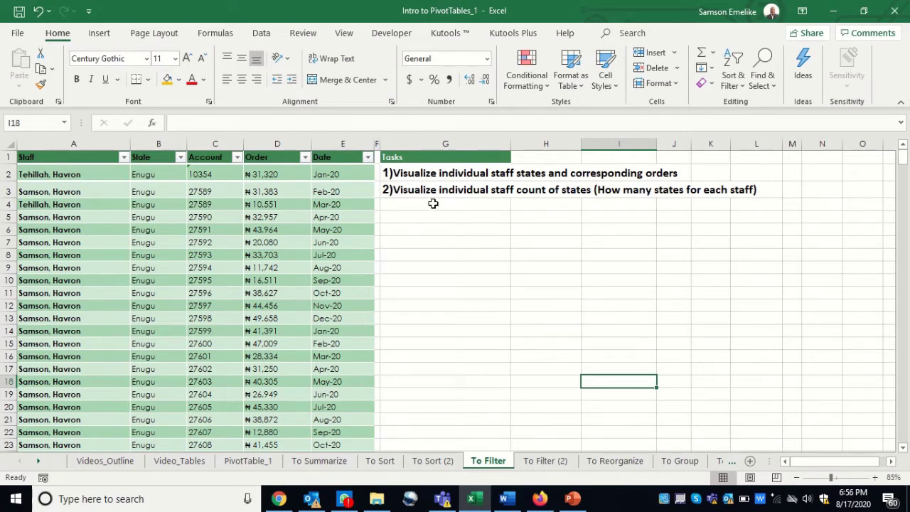
{"action": "left_click", "coordinate": [543, 462]}
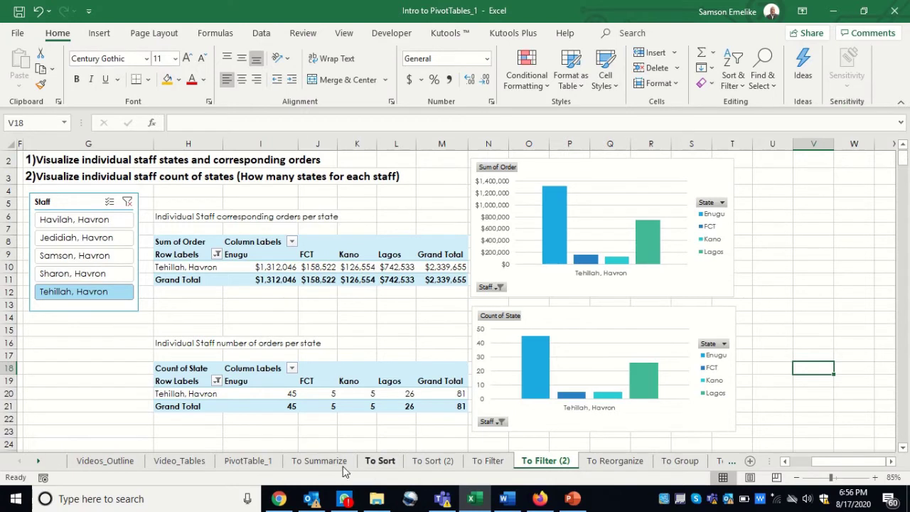
{"action": "left_click", "coordinate": [492, 463]}
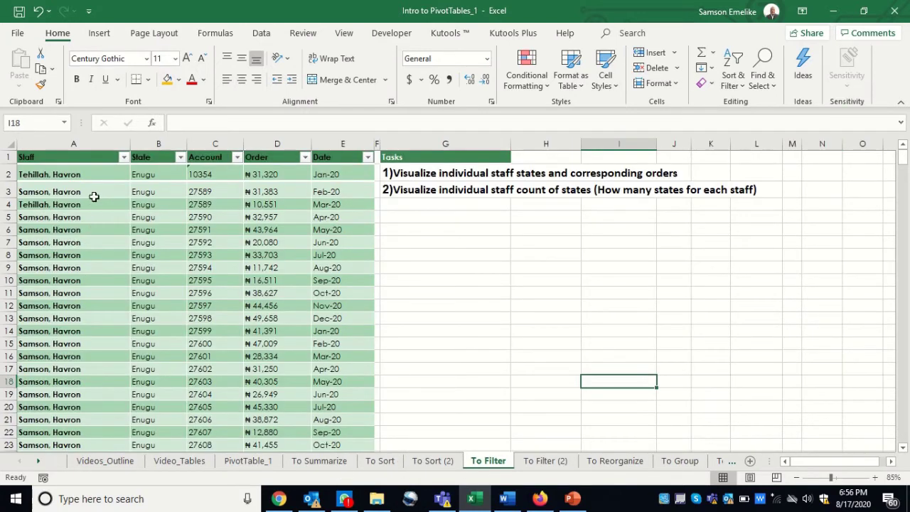
{"action": "left_click", "coordinate": [546, 462]}
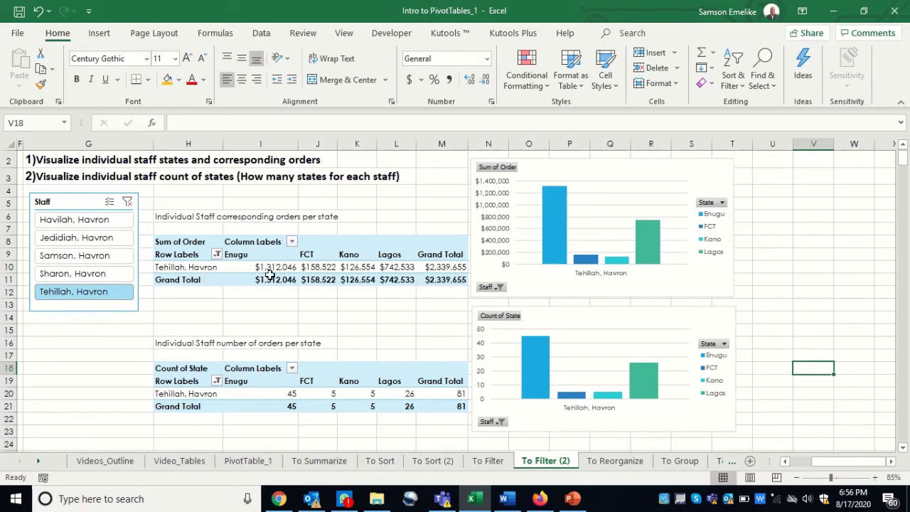
{"action": "mouse_move", "coordinate": [321, 271]}
{"action": "mouse_move", "coordinate": [245, 270]}
{"action": "mouse_move", "coordinate": [446, 267]}
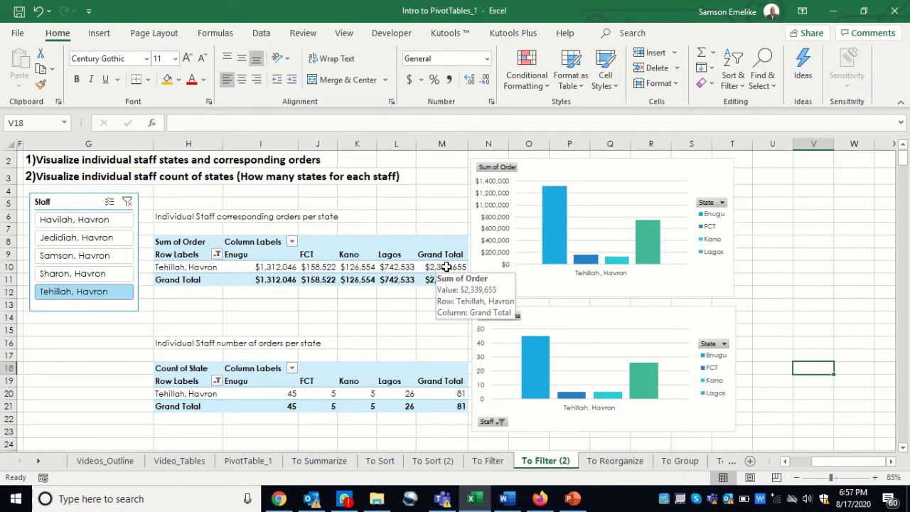
Set the number format of the Sum of Order values in the upper pivot table to Currency with the ₦ Igbo symbol.
{"action": "left_click", "coordinate": [269, 268]}
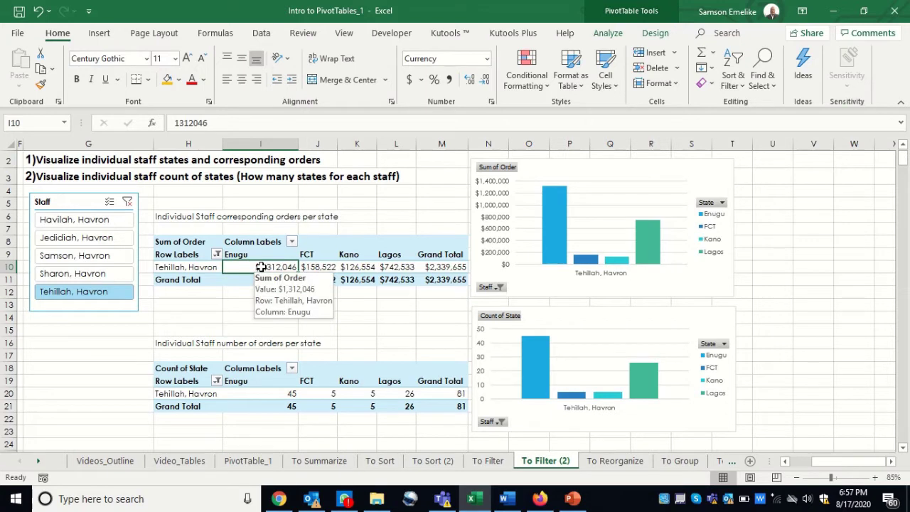
{"action": "right_click", "coordinate": [261, 267]}
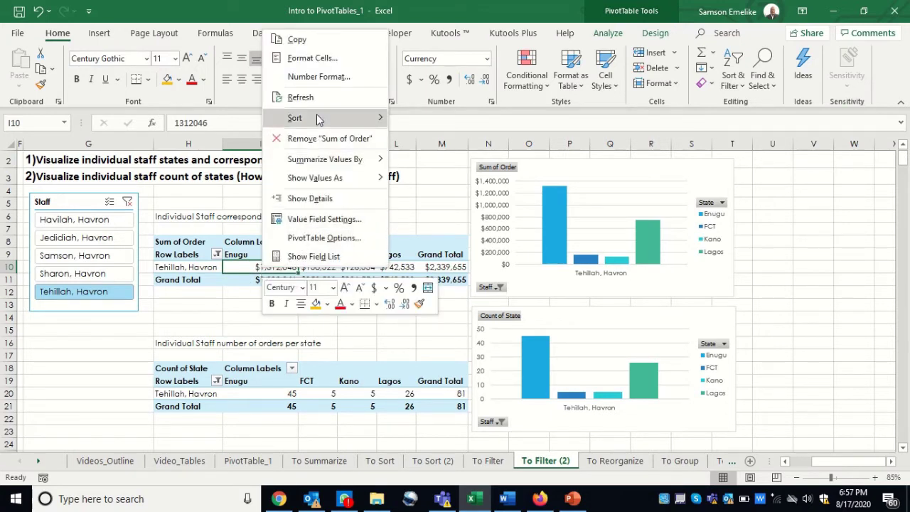
{"action": "left_click", "coordinate": [318, 77]}
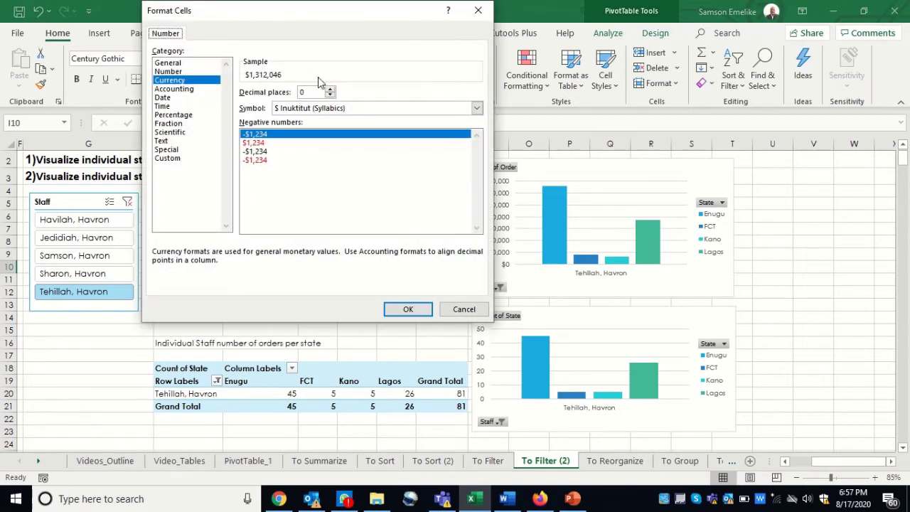
{"action": "left_click", "coordinate": [361, 111]}
{"action": "scroll", "coordinate": [320, 269], "scroll_direction": "down", "scroll_amount": 3}
{"action": "scroll", "coordinate": [319, 269], "scroll_direction": "down", "scroll_amount": 10}
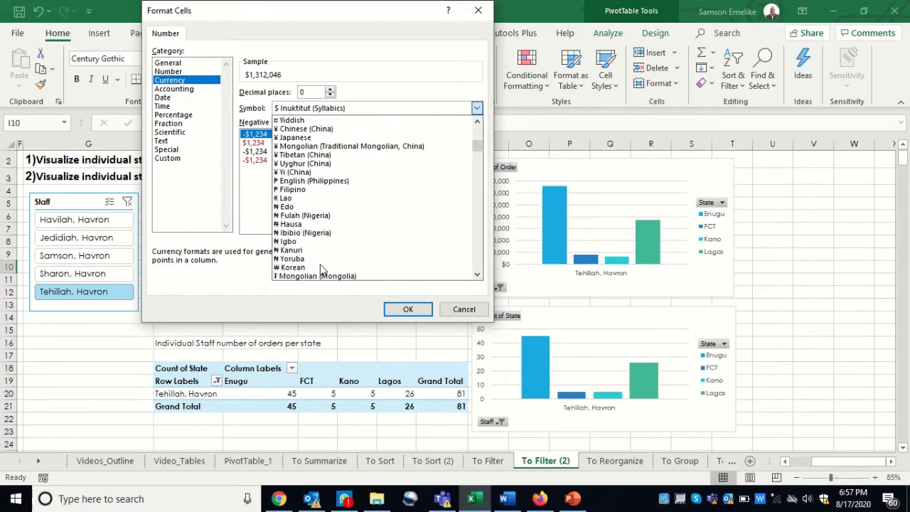
{"action": "left_click", "coordinate": [295, 241]}
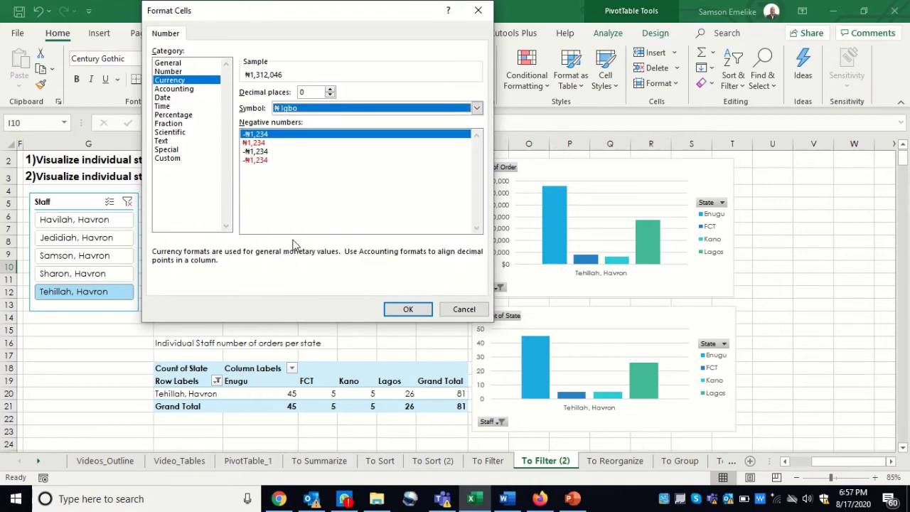
{"action": "left_click", "coordinate": [411, 310]}
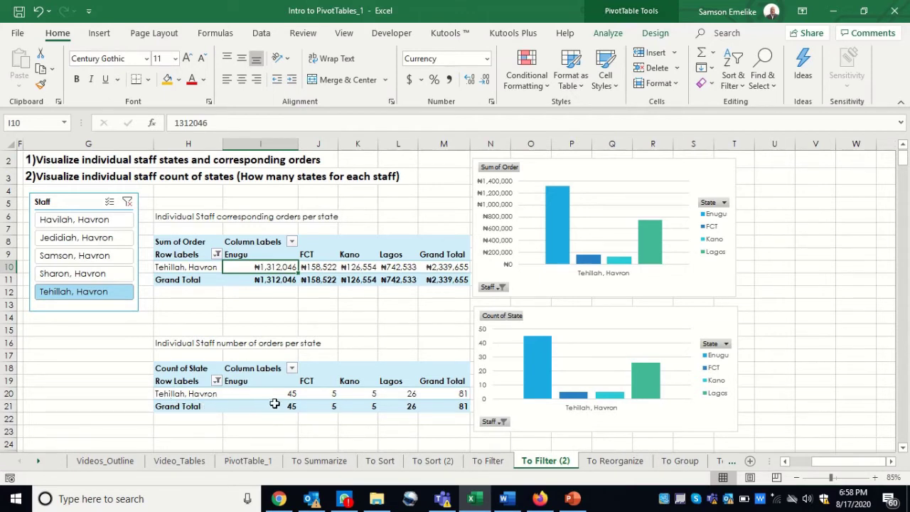
Filter the example pivot tables by individual staff members with the Staff slicer and compare their order sums and counts per state.
{"action": "mouse_move", "coordinate": [291, 396]}
{"action": "mouse_move", "coordinate": [268, 267]}
{"action": "mouse_move", "coordinate": [329, 397]}
{"action": "mouse_move", "coordinate": [322, 269]}
{"action": "left_click", "coordinate": [77, 277]}
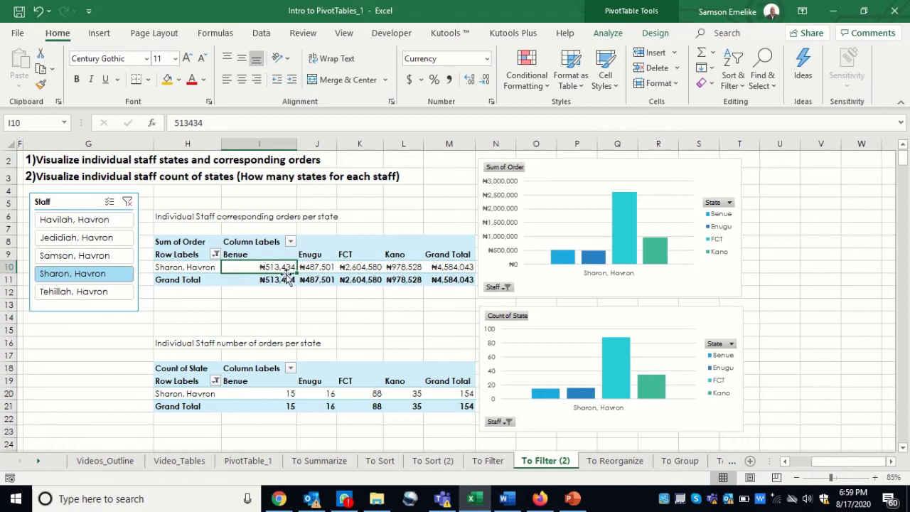
{"action": "left_click", "coordinate": [64, 295]}
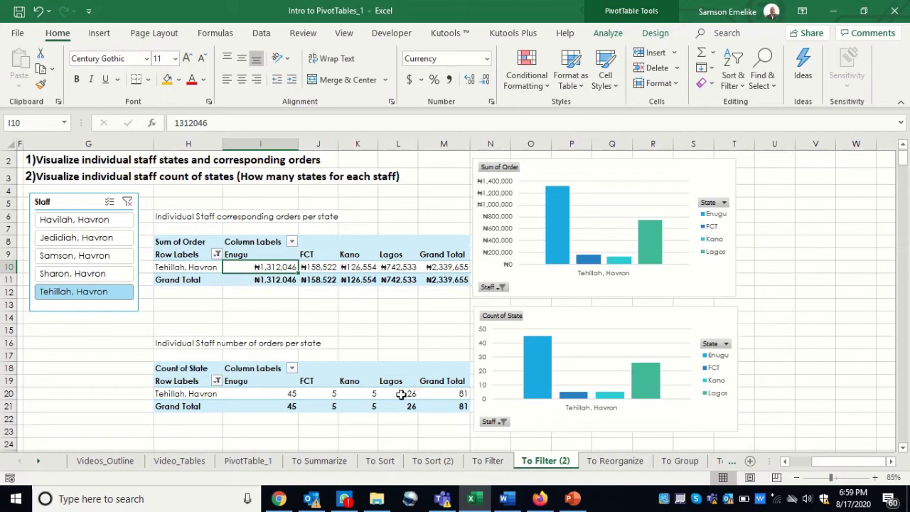
{"action": "left_click", "coordinate": [60, 276]}
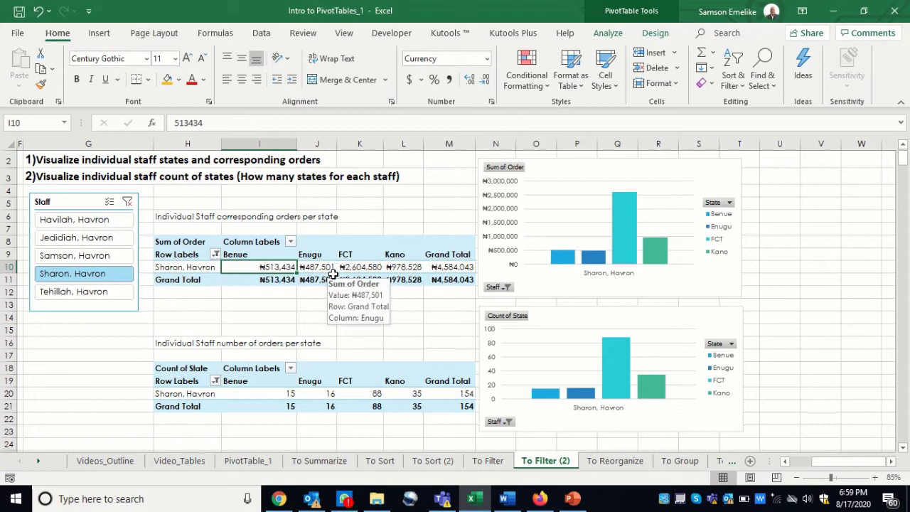
{"action": "left_click", "coordinate": [80, 258]}
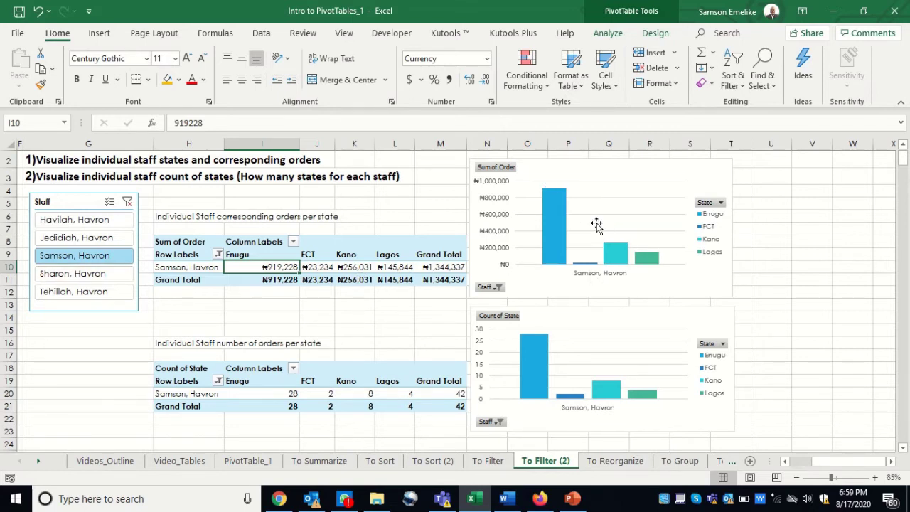
{"action": "mouse_move", "coordinate": [558, 223]}
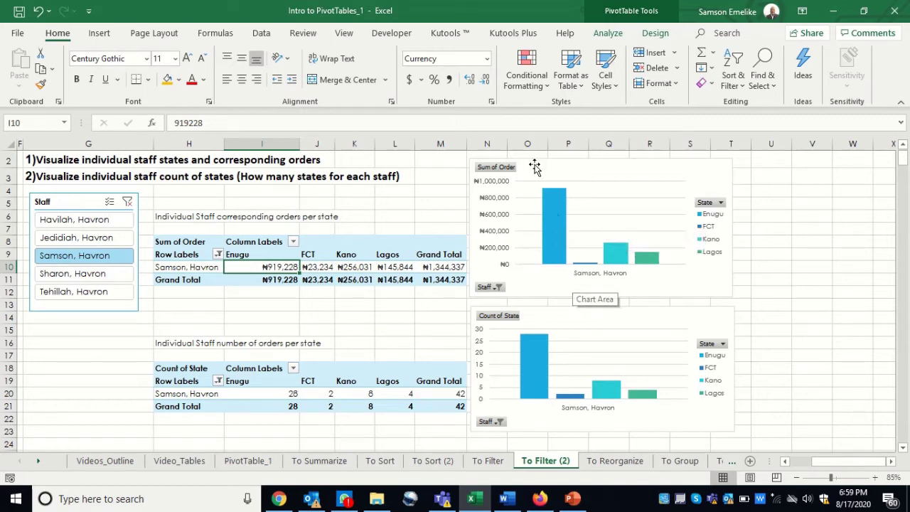
{"action": "left_click", "coordinate": [63, 222]}
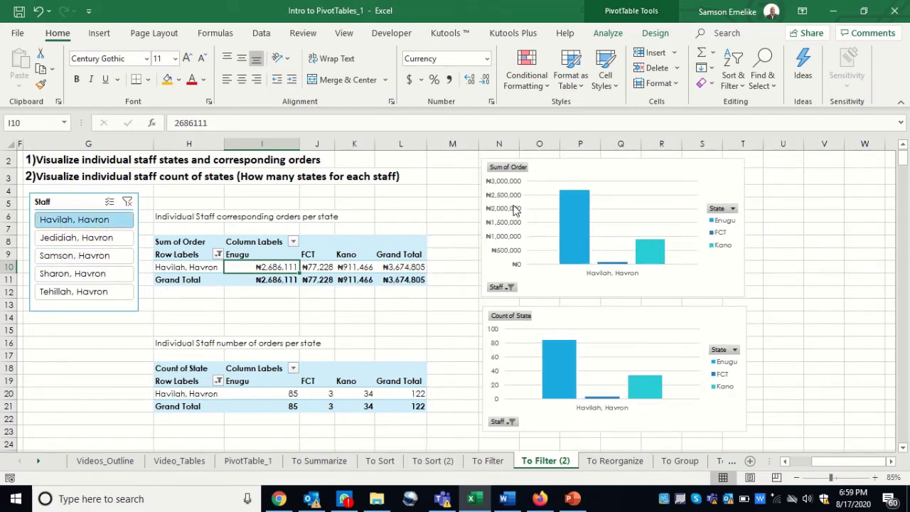
{"action": "mouse_move", "coordinate": [589, 213]}
{"action": "mouse_move", "coordinate": [570, 196]}
{"action": "mouse_move", "coordinate": [553, 354]}
Create a PivotTable from the To Filter sheet's data table, Table144, placed on the same worksheet at cell G6.
{"action": "left_click", "coordinate": [489, 461]}
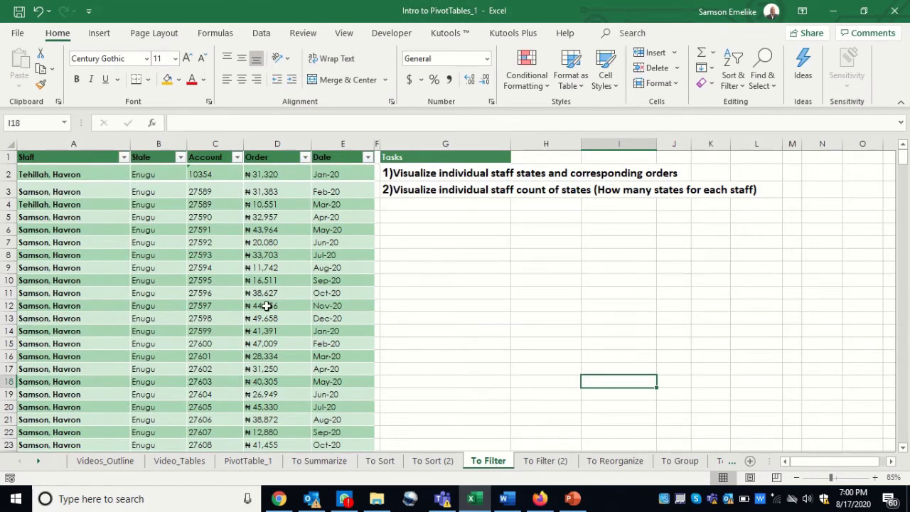
{"action": "left_click", "coordinate": [209, 268]}
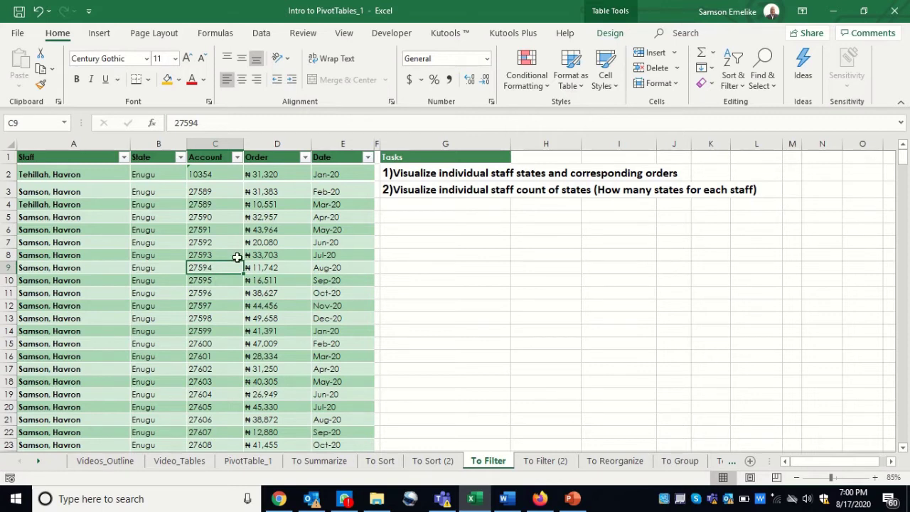
{"action": "key", "text": "alt"}
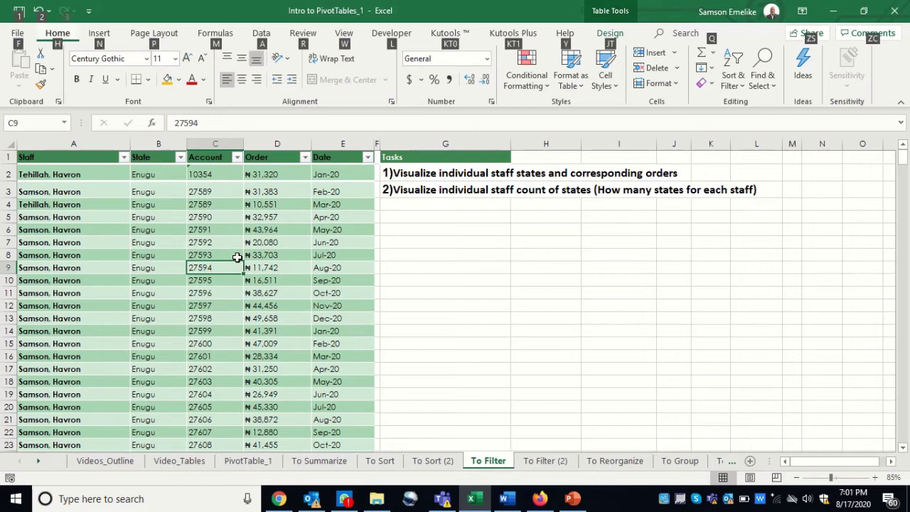
{"action": "key", "text": "n"}
{"action": "key", "text": "v"}
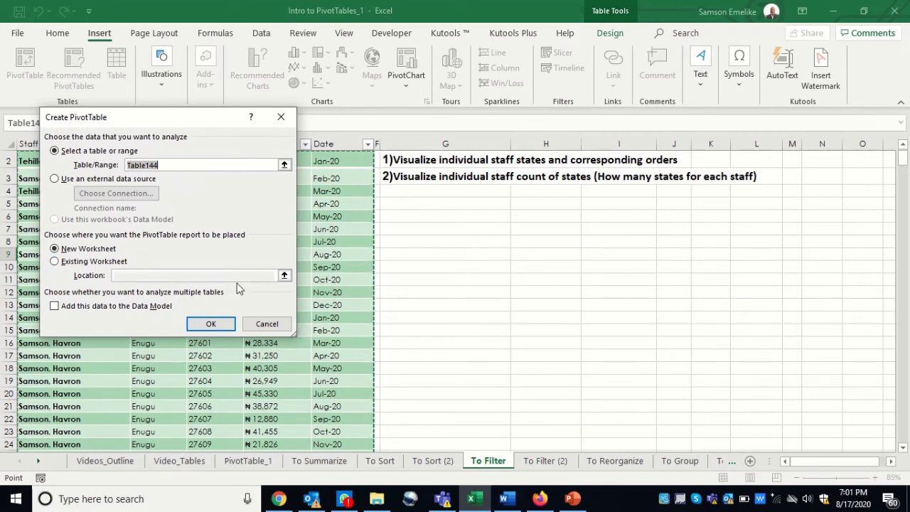
{"action": "left_click", "coordinate": [58, 263]}
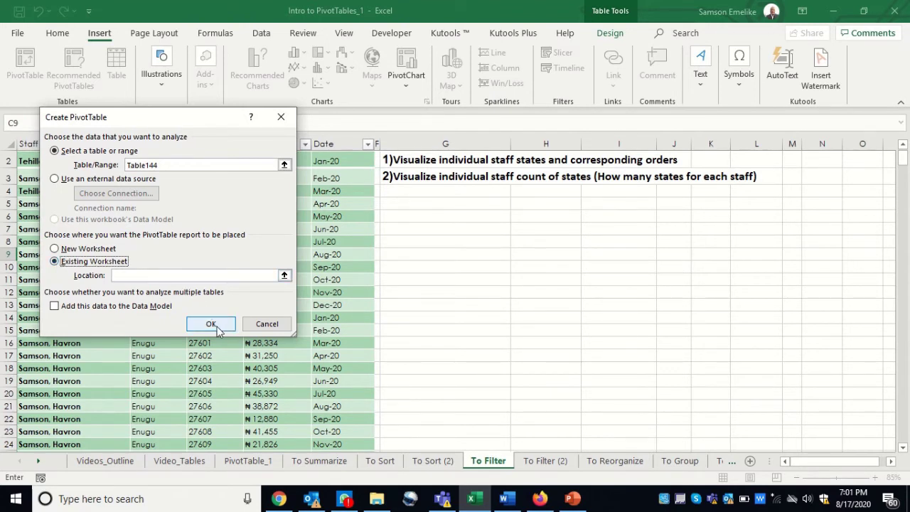
{"action": "key", "text": "Tab"}
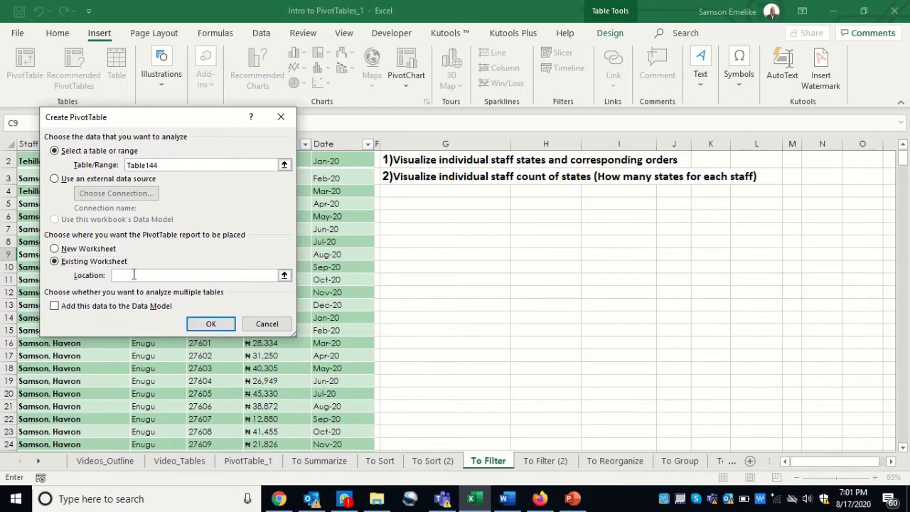
{"action": "left_click", "coordinate": [460, 217]}
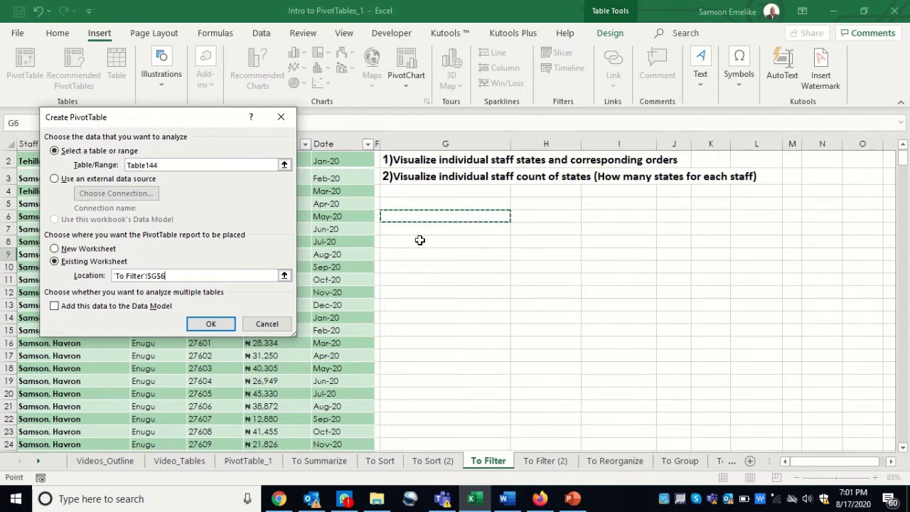
{"action": "left_click", "coordinate": [211, 324]}
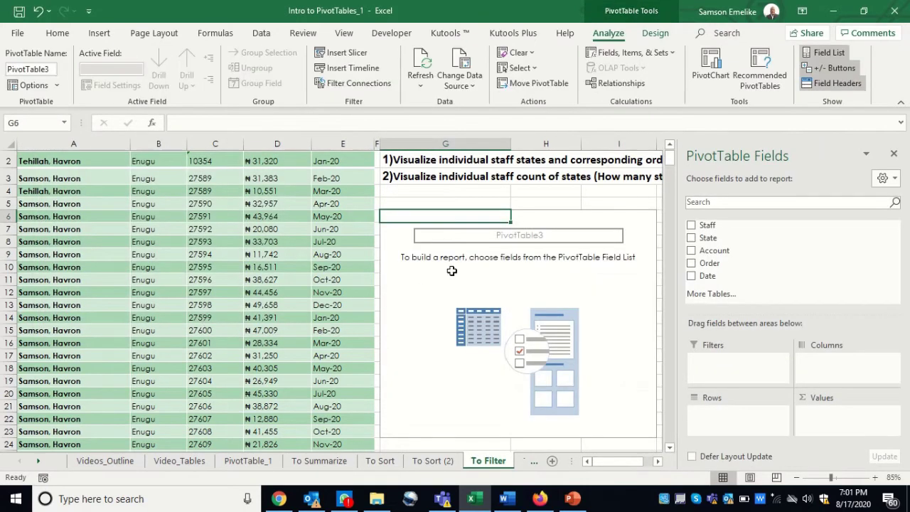
Lay out the new PivotTable with the Staff field in Rows and the State field in Columns.
{"action": "left_click", "coordinate": [657, 462]}
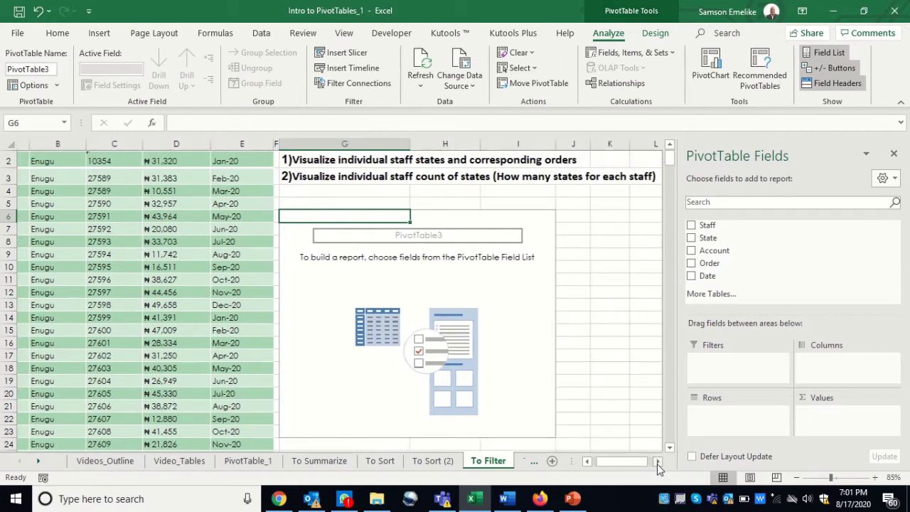
{"action": "left_click", "coordinate": [658, 463]}
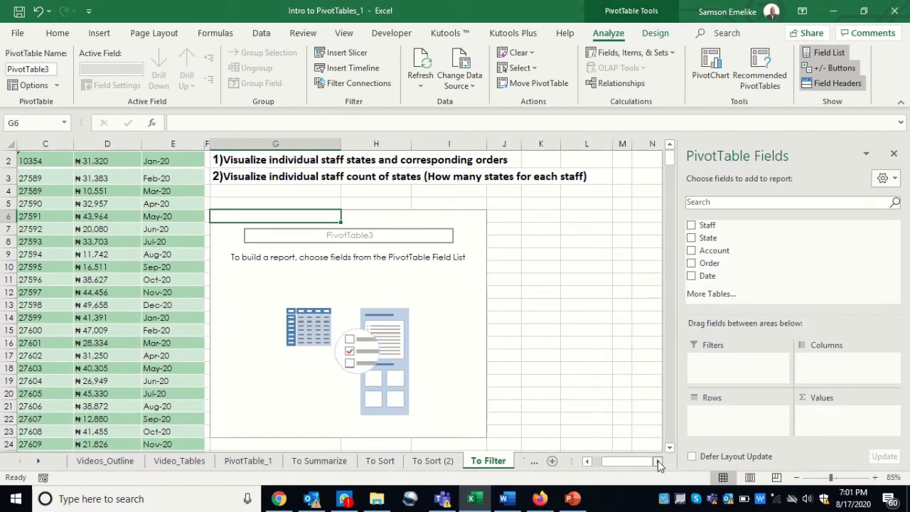
{"action": "left_click", "coordinate": [658, 463]}
{"action": "left_click", "coordinate": [658, 462]}
{"action": "left_click", "coordinate": [658, 462]}
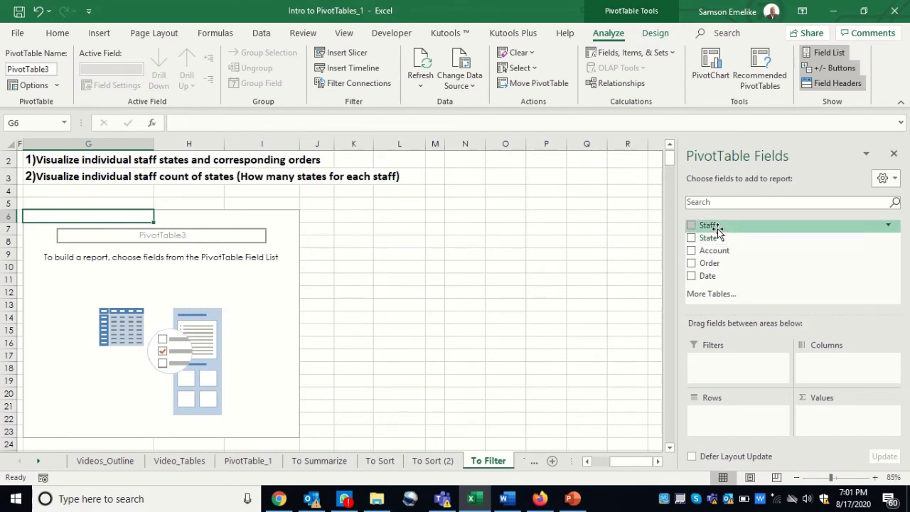
{"action": "left_click_drag", "start_coordinate": [717, 231], "coordinate": [728, 414]}
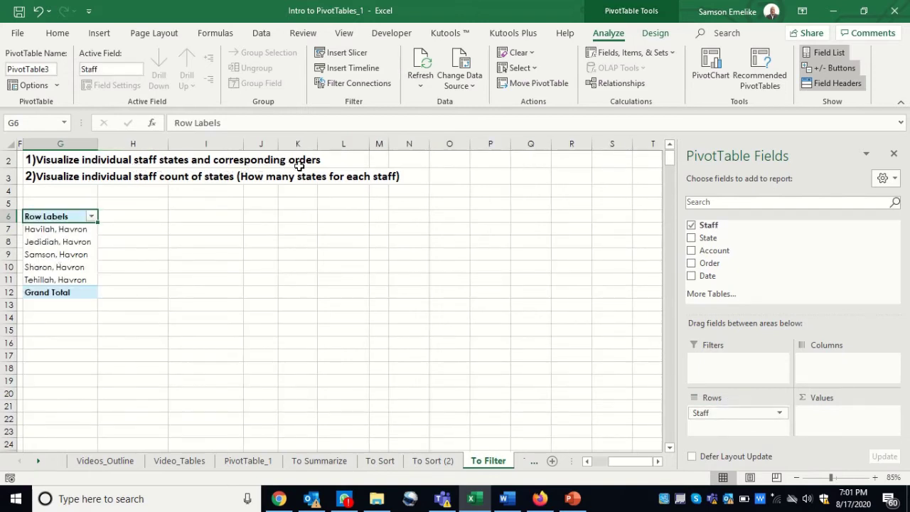
{"action": "left_click_drag", "start_coordinate": [708, 237], "coordinate": [835, 361]}
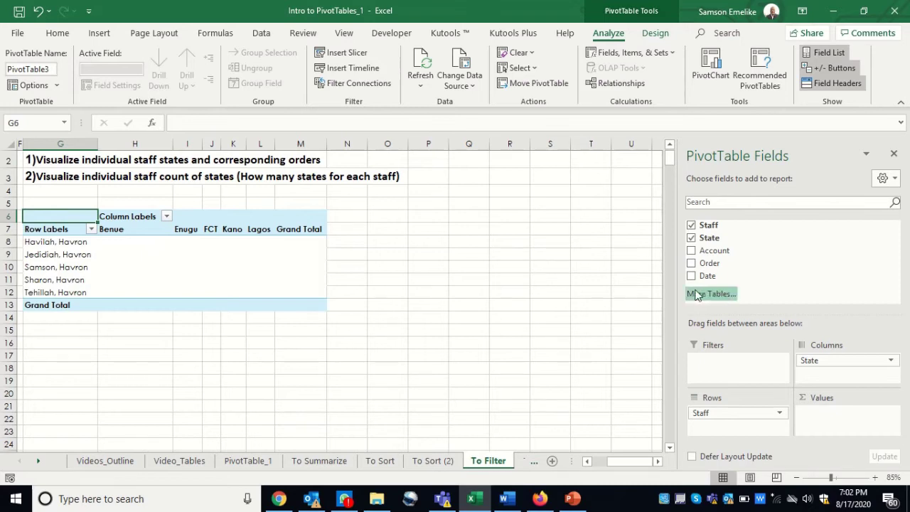
Add the Order field to the pivot table's Values and format its numbers as Currency with the ₦ Igbo symbol and 0 decimal places.
{"action": "left_click_drag", "start_coordinate": [730, 263], "coordinate": [849, 427]}
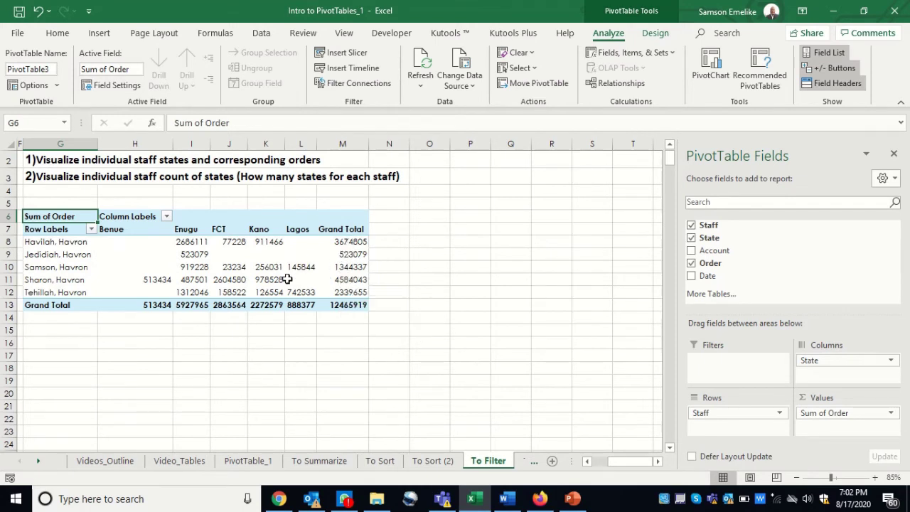
{"action": "left_click", "coordinate": [184, 242]}
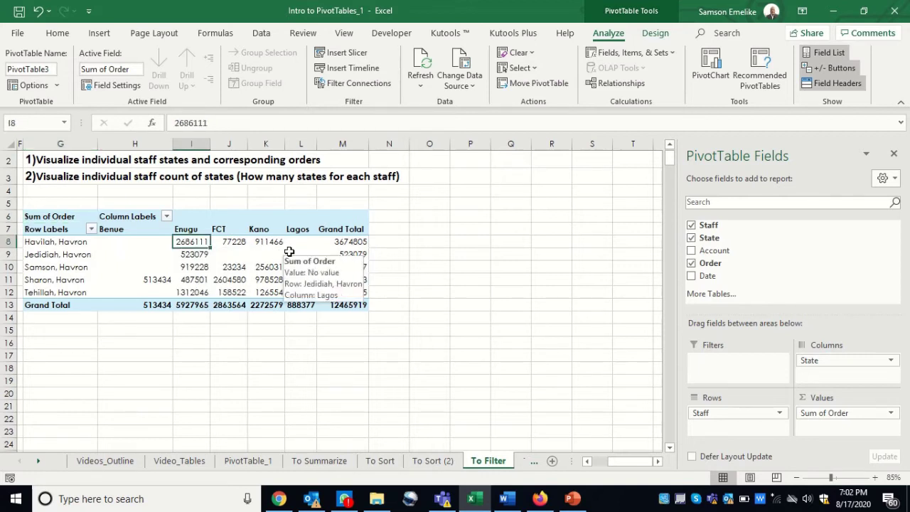
{"action": "right_click", "coordinate": [187, 245]}
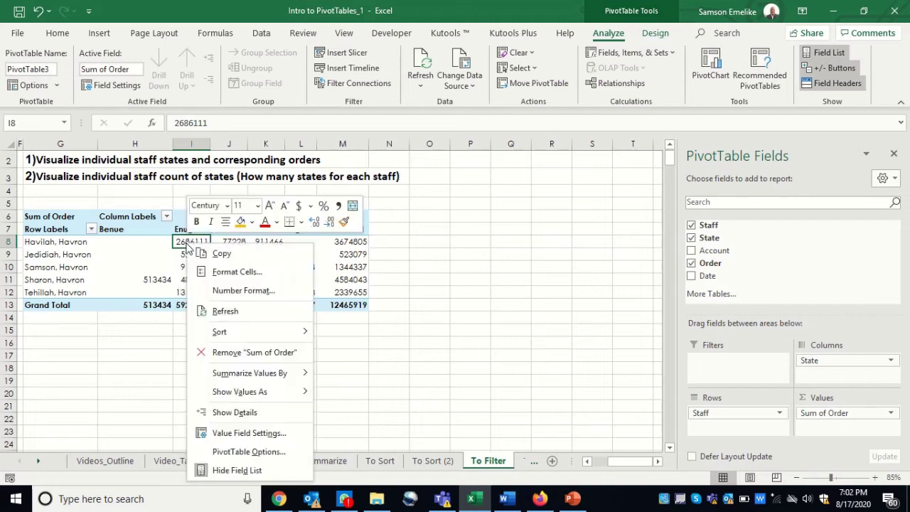
{"action": "left_click", "coordinate": [248, 292]}
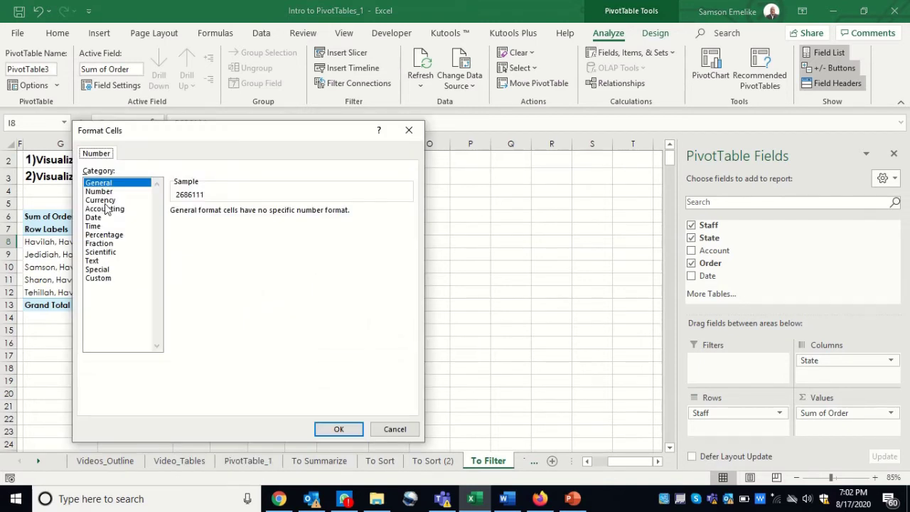
{"action": "left_click", "coordinate": [105, 202]}
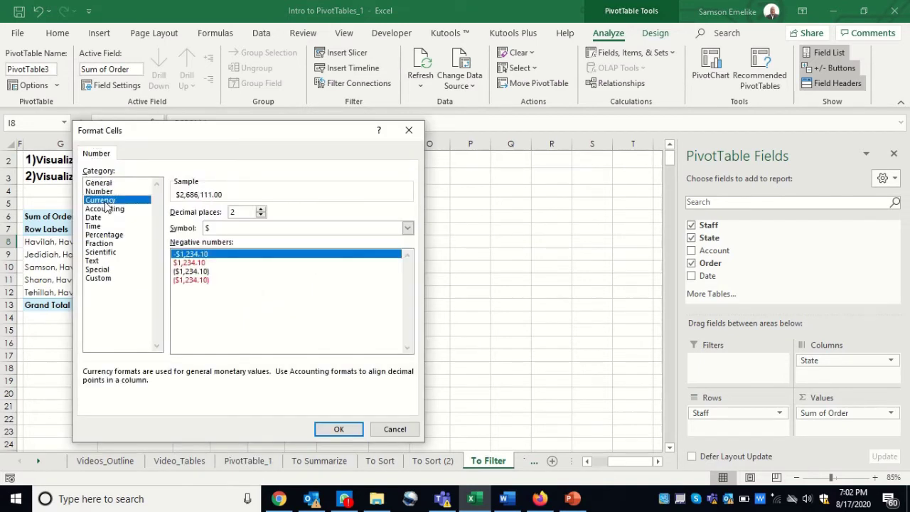
{"action": "left_click", "coordinate": [239, 229]}
{"action": "scroll", "coordinate": [258, 334], "scroll_direction": "down", "scroll_amount": 15}
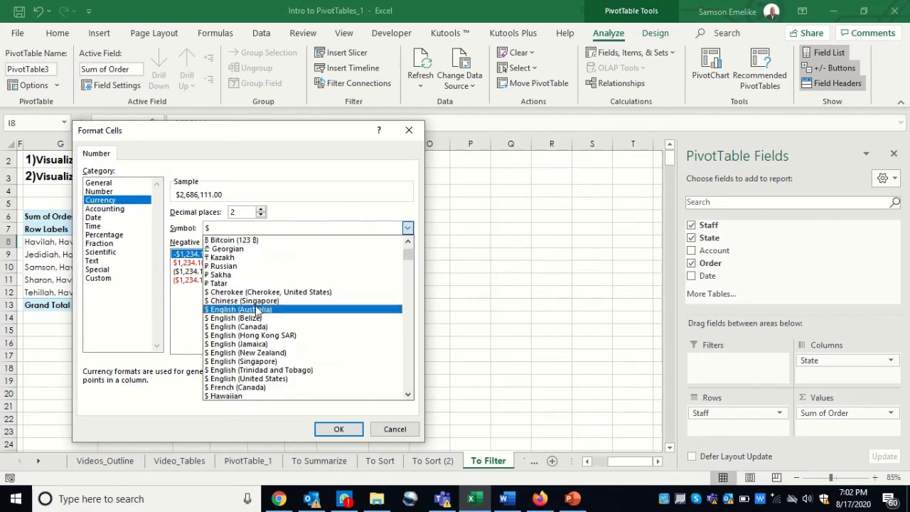
{"action": "scroll", "coordinate": [258, 347], "scroll_direction": "down", "scroll_amount": 5}
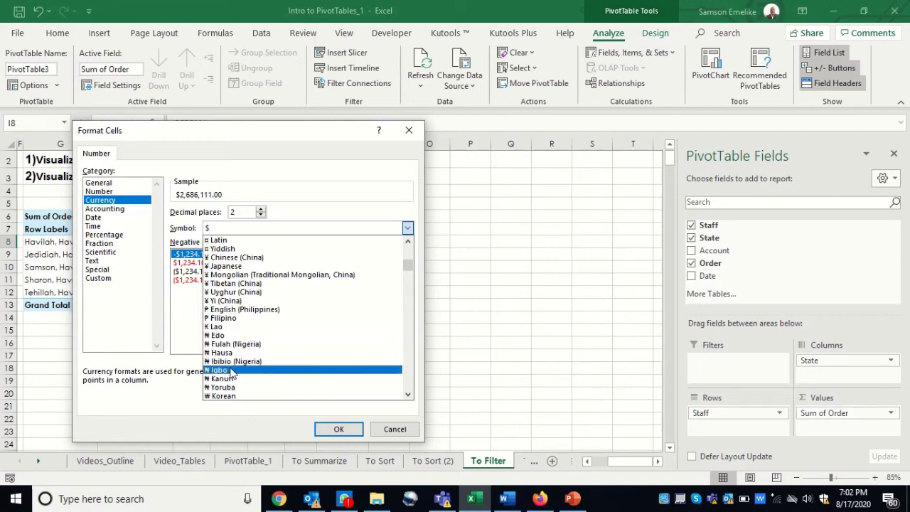
{"action": "left_click", "coordinate": [232, 370]}
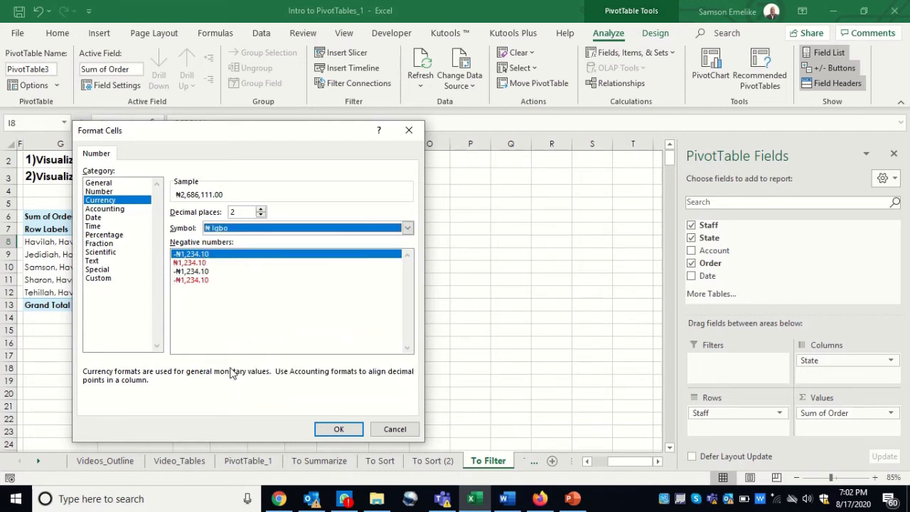
{"action": "left_click", "coordinate": [261, 215]}
{"action": "left_click", "coordinate": [261, 214]}
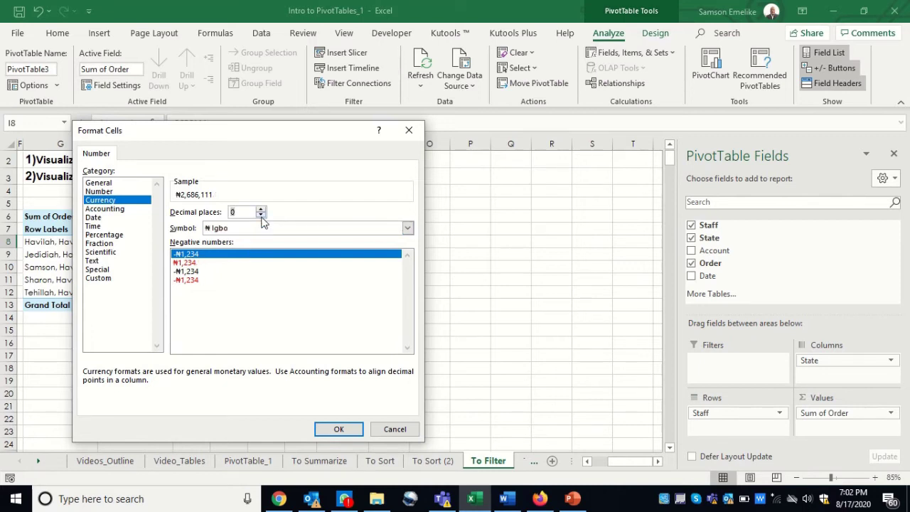
{"action": "left_click", "coordinate": [339, 428]}
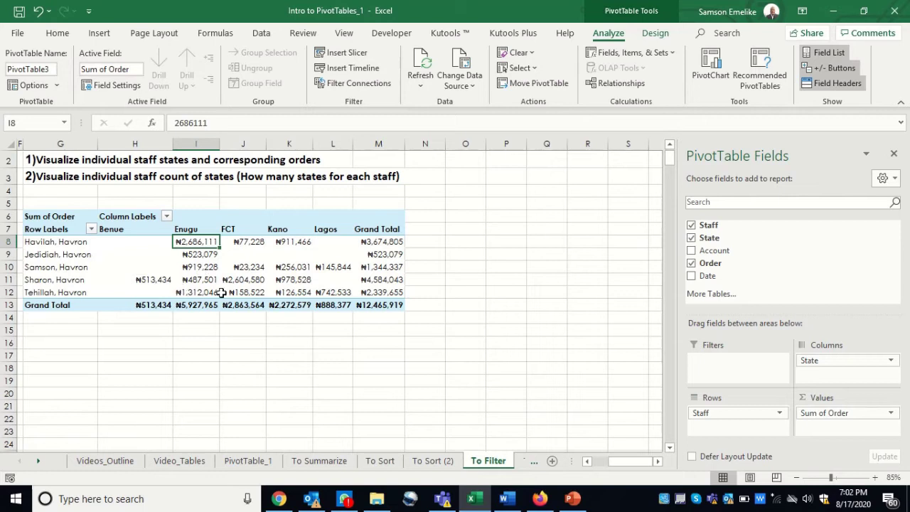
{"action": "mouse_move", "coordinate": [360, 274]}
{"action": "left_click", "coordinate": [56, 33]}
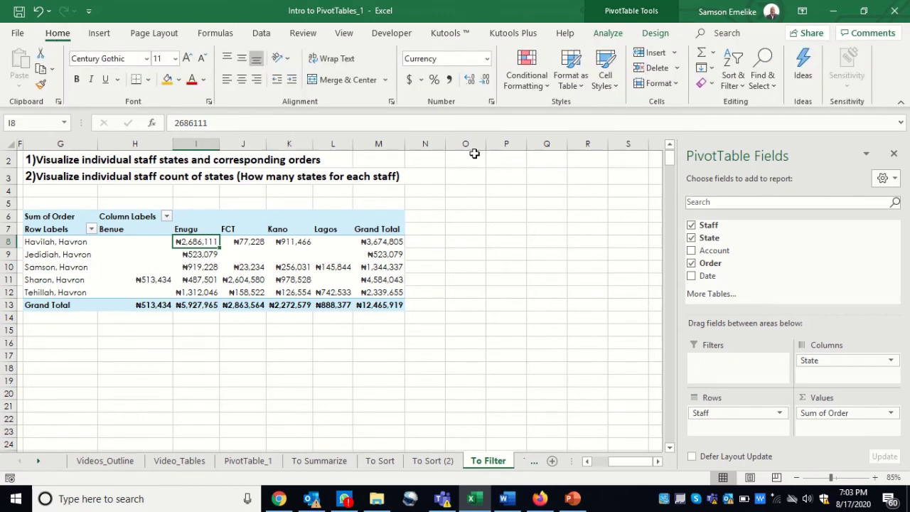
{"action": "left_click", "coordinate": [421, 80]}
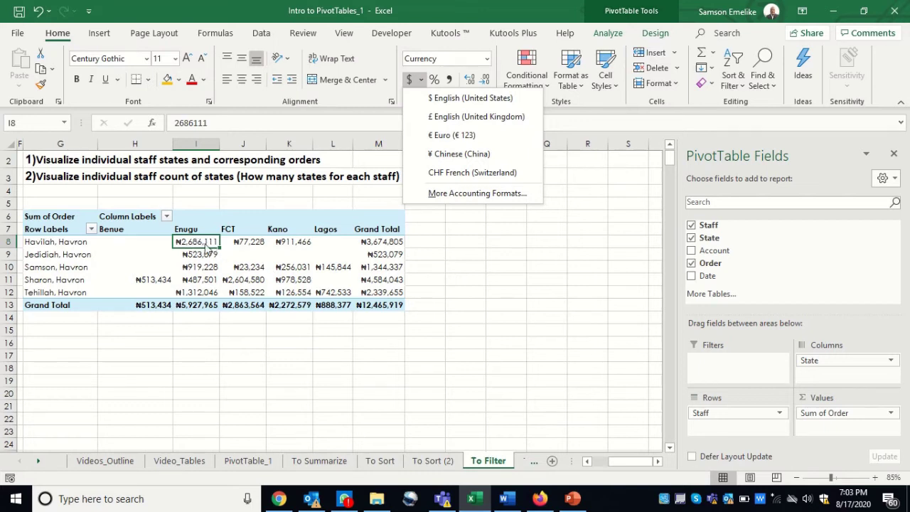
{"action": "left_click", "coordinate": [326, 254]}
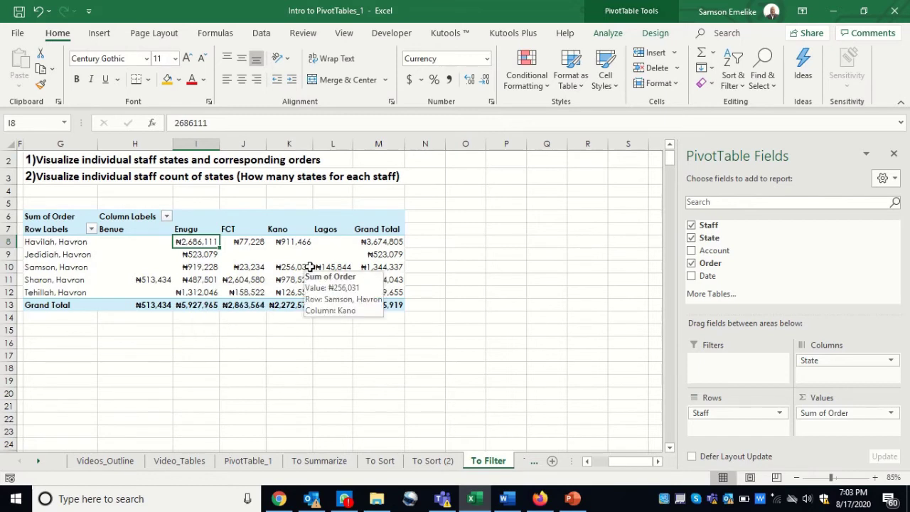
Filter the pivot table's row labels to only the first and second staff members in the list.
{"action": "left_click", "coordinate": [91, 229]}
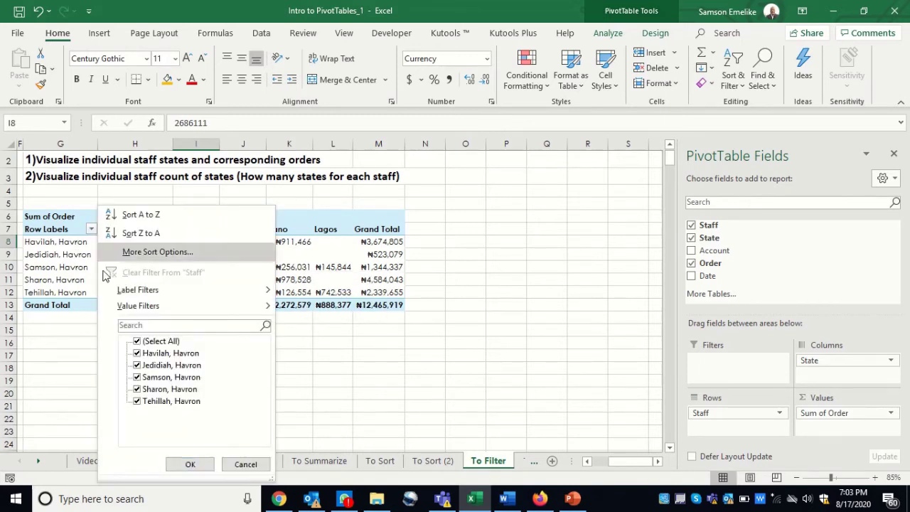
{"action": "left_click", "coordinate": [137, 342]}
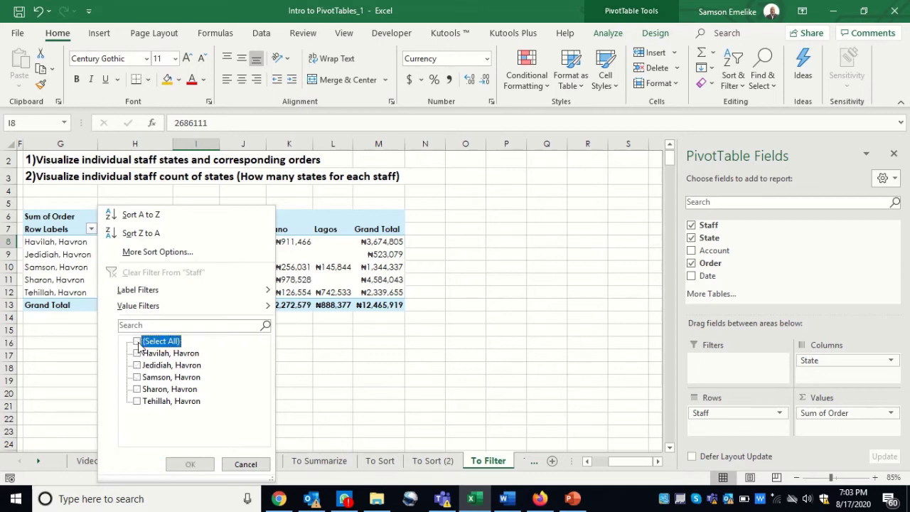
{"action": "left_click", "coordinate": [138, 353]}
{"action": "left_click", "coordinate": [137, 366]}
{"action": "left_click", "coordinate": [189, 464]}
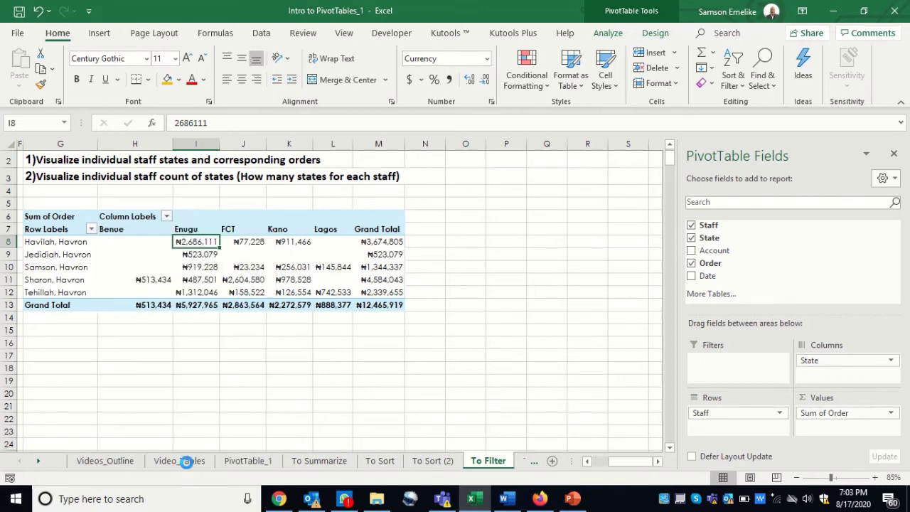
Change the Staff row filter to include the third staff member in the list instead of the second, keeping the first.
{"action": "left_click", "coordinate": [91, 229]}
{"action": "left_click", "coordinate": [138, 377]}
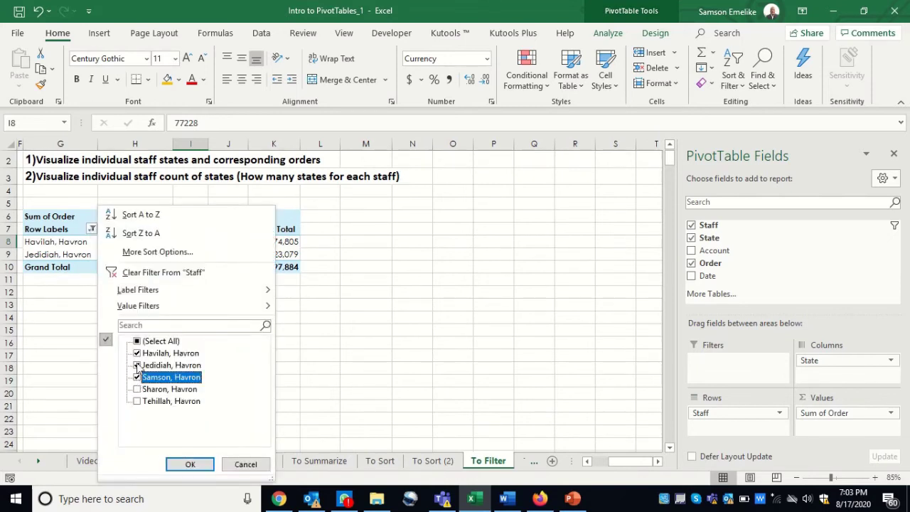
{"action": "left_click", "coordinate": [138, 366]}
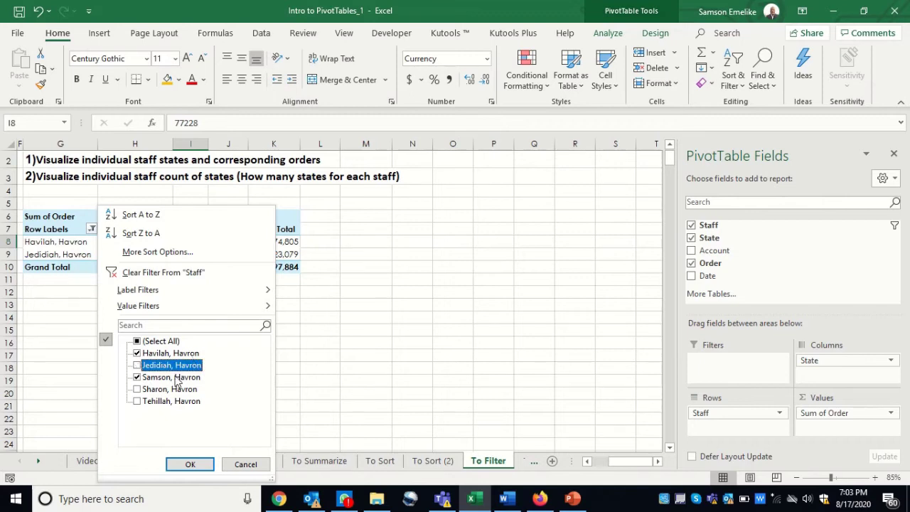
{"action": "left_click", "coordinate": [191, 464]}
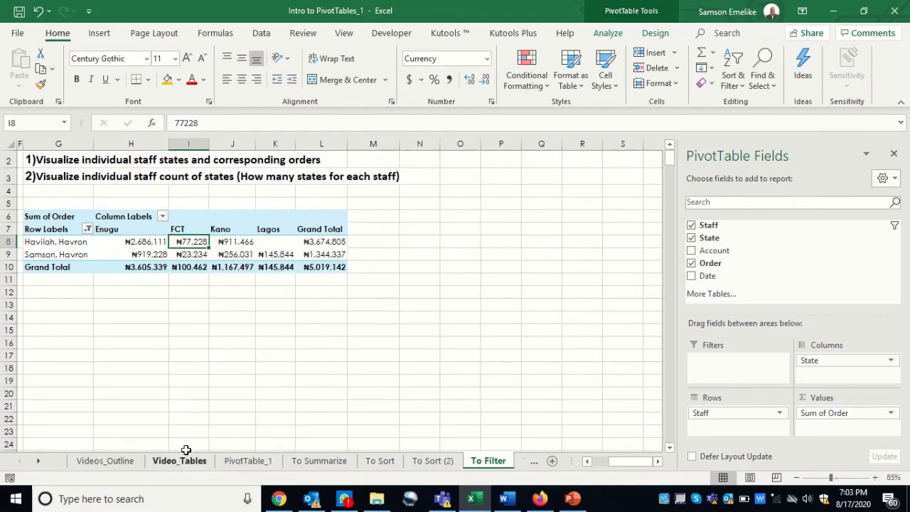
Narrow the Staff row filter to only the first staff member in the list.
{"action": "mouse_move", "coordinate": [323, 250]}
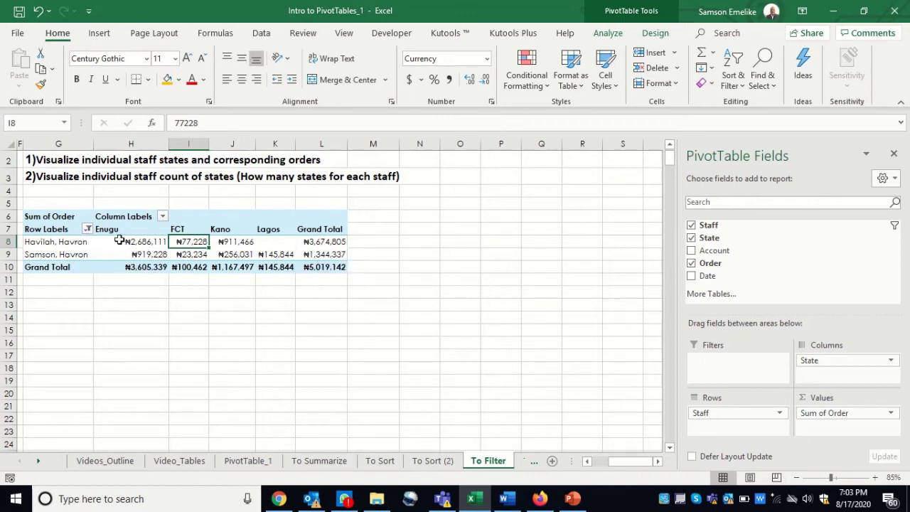
{"action": "mouse_move", "coordinate": [268, 243]}
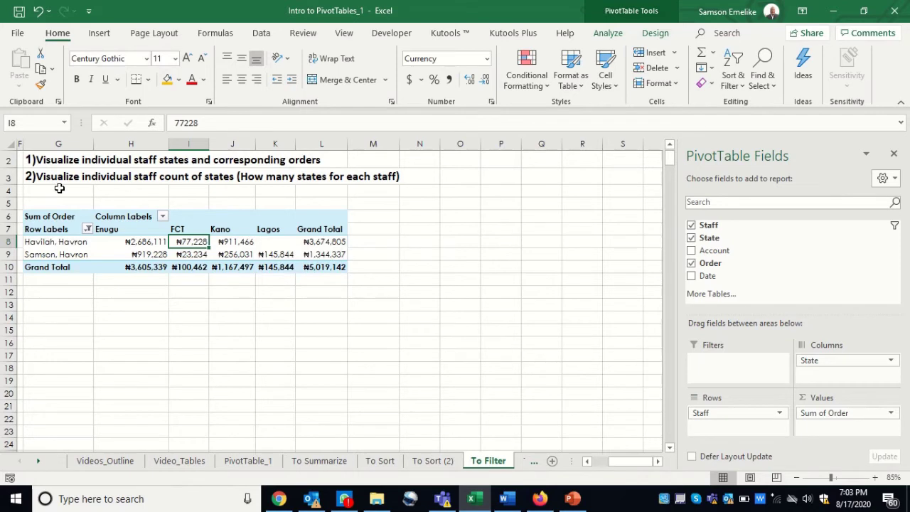
{"action": "left_click", "coordinate": [87, 229]}
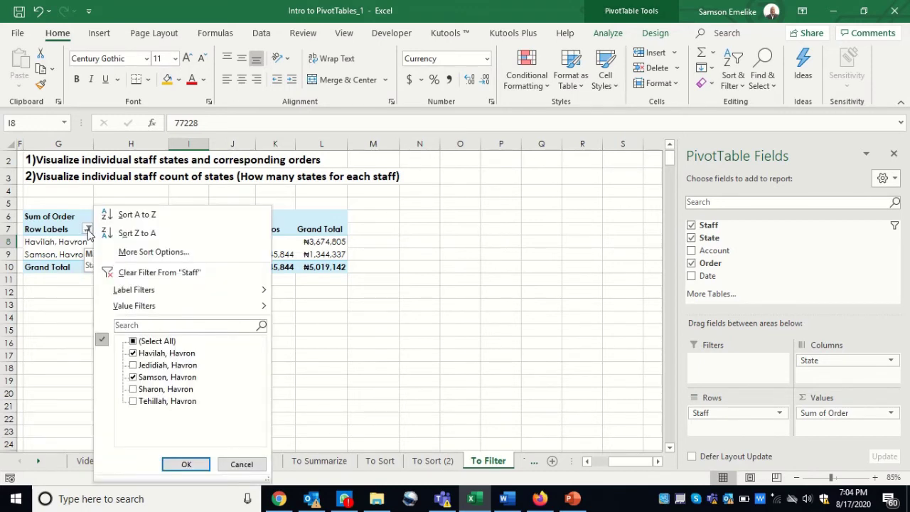
{"action": "left_click", "coordinate": [133, 353]}
{"action": "left_click", "coordinate": [133, 376]}
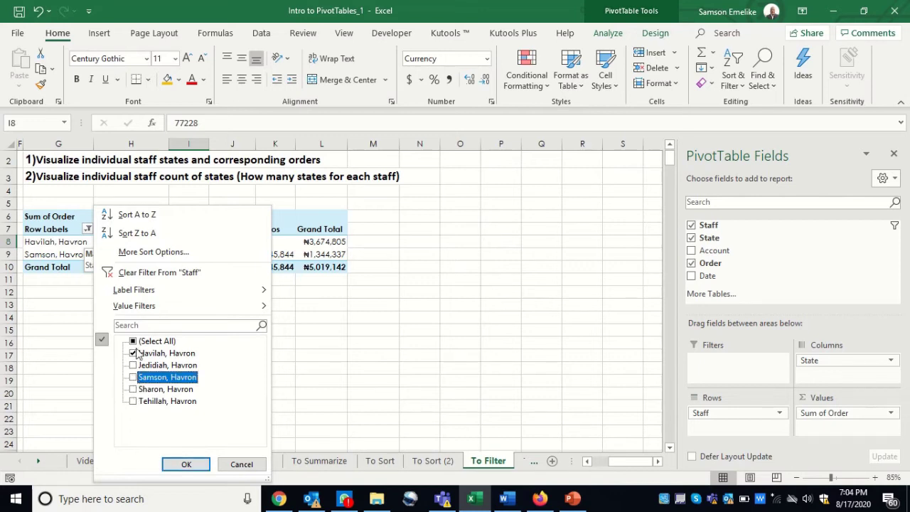
{"action": "left_click", "coordinate": [186, 465]}
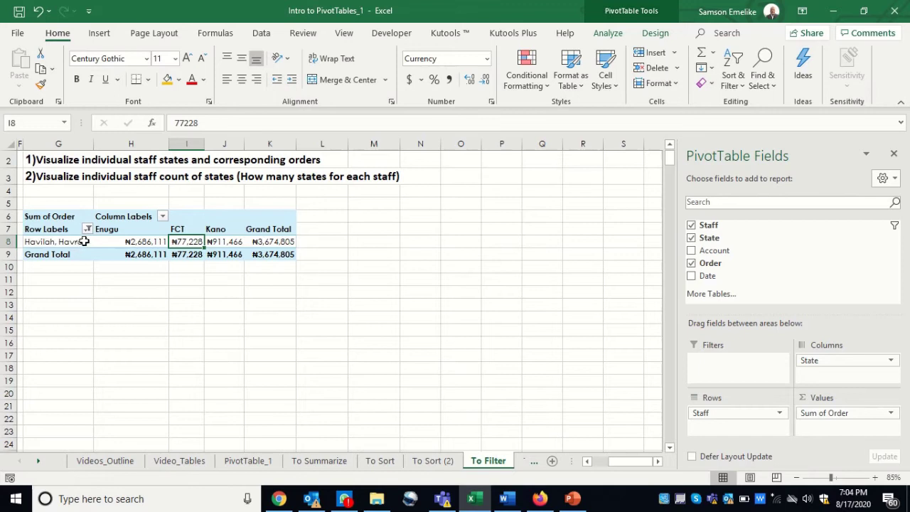
Insert a Clustered Column PivotChart from the filtered pivot table and place it beside the table.
{"action": "left_click", "coordinate": [76, 246]}
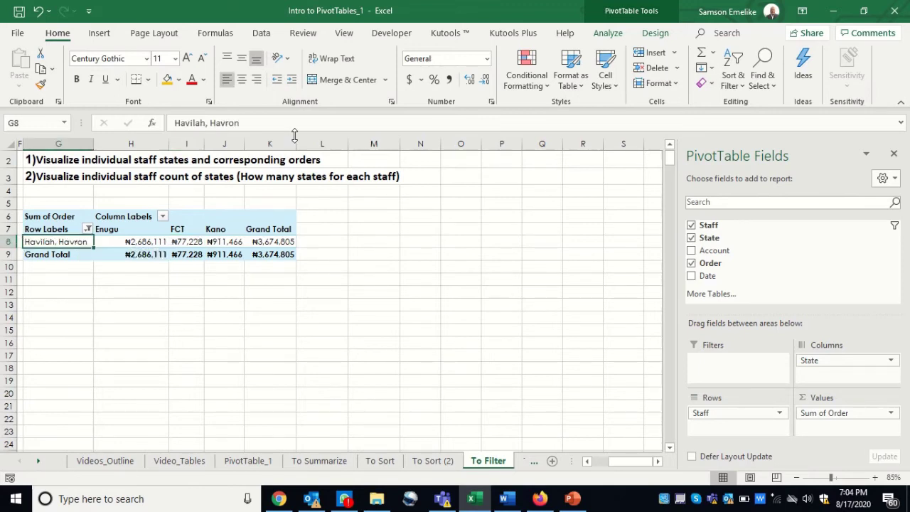
{"action": "left_click", "coordinate": [100, 34]}
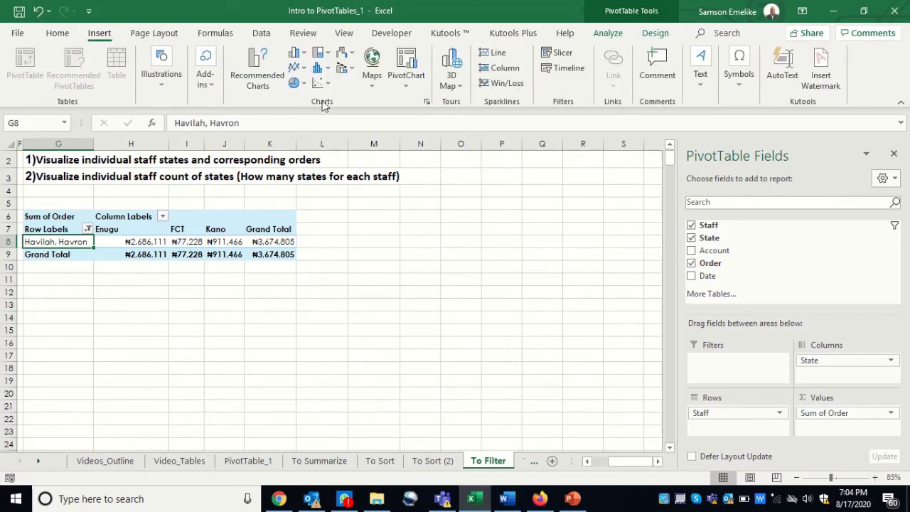
{"action": "left_click", "coordinate": [328, 72]}
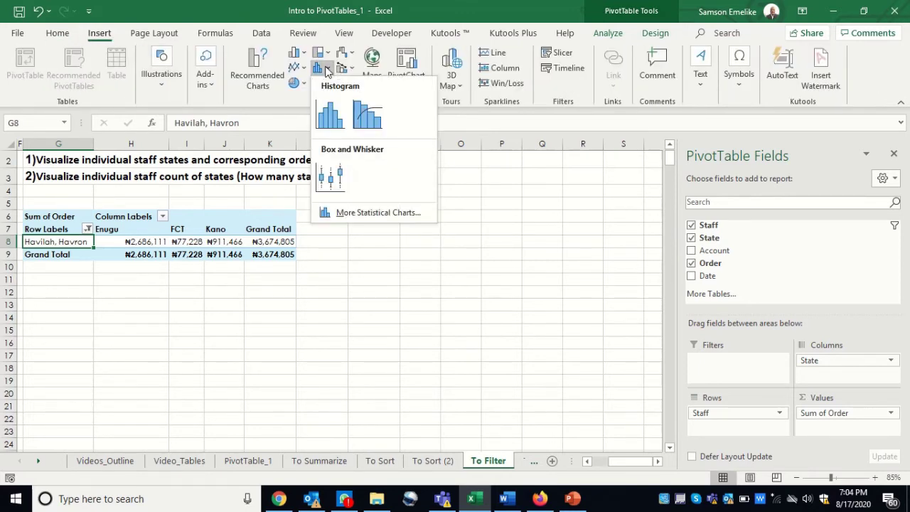
{"action": "left_click", "coordinate": [252, 63]}
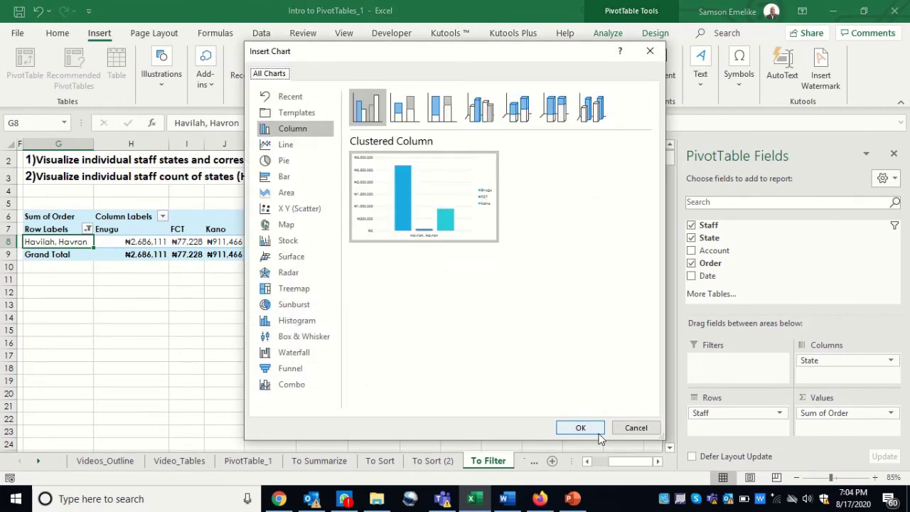
{"action": "left_click", "coordinate": [592, 426]}
{"action": "left_click_drag", "start_coordinate": [301, 218], "coordinate": [445, 184]}
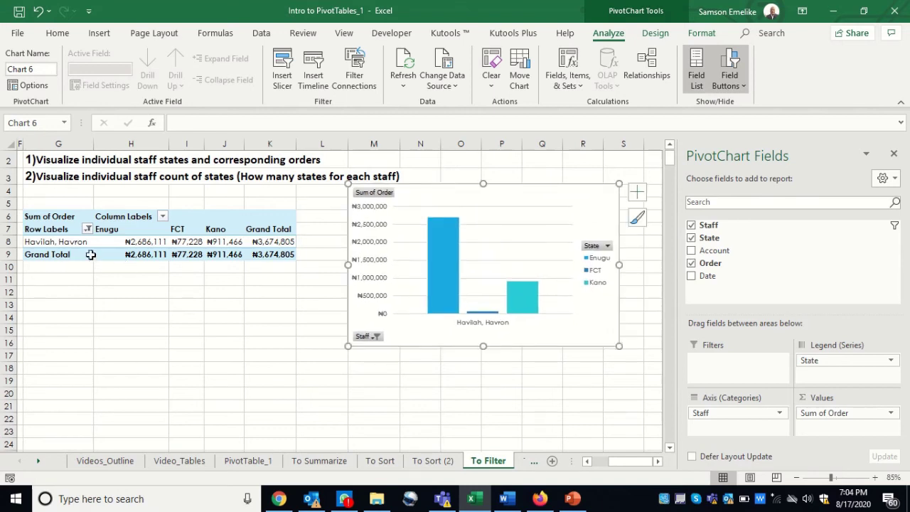
Switch the Staff row filter to only the second staff member in the list so the PivotChart follows.
{"action": "left_click", "coordinate": [87, 229]}
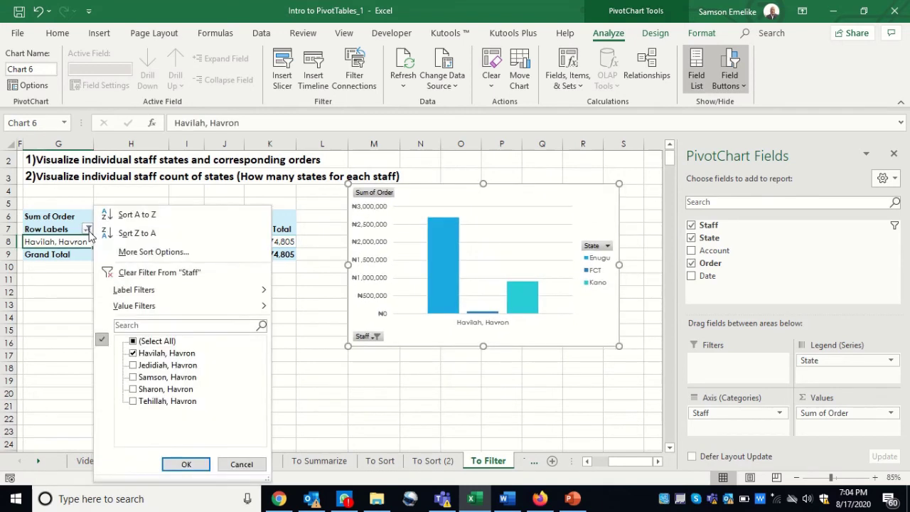
{"action": "left_click", "coordinate": [134, 365]}
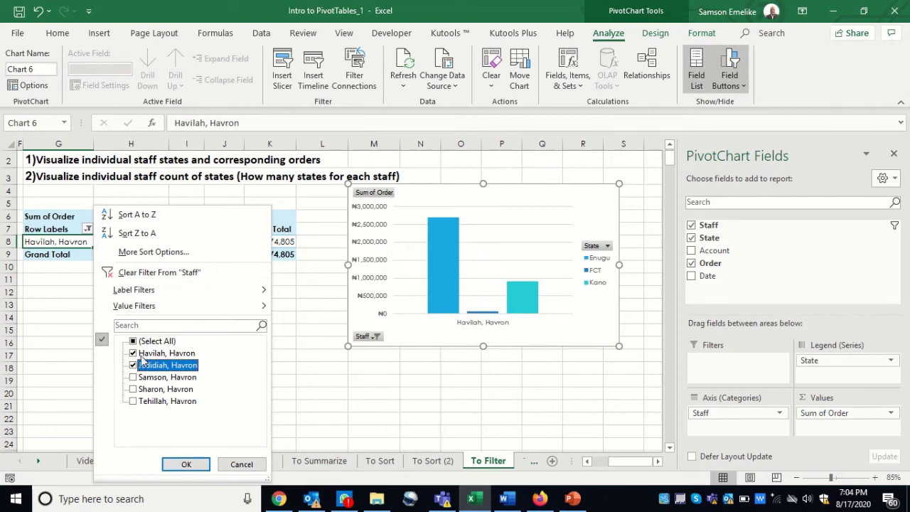
{"action": "left_click", "coordinate": [133, 353]}
{"action": "left_click", "coordinate": [191, 465]}
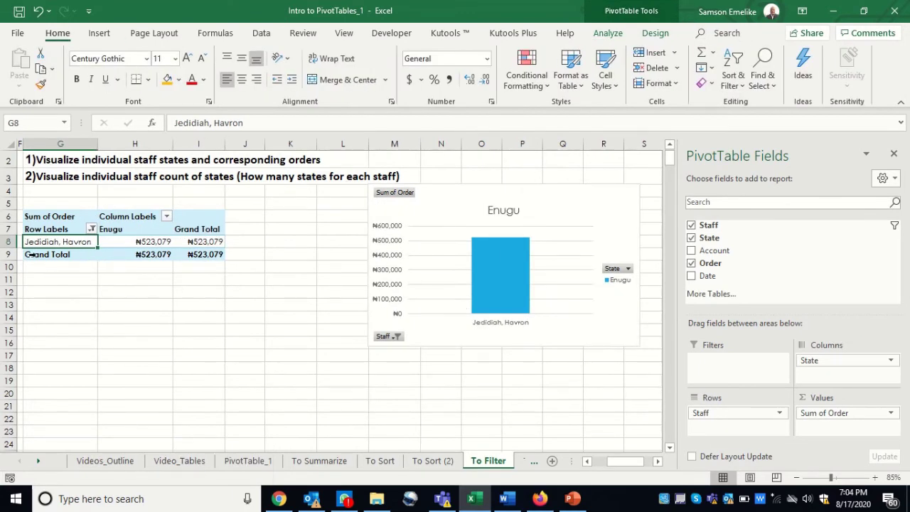
Filter the row labels to only the third staff member in the list and move the PivotChart farther away from the pivot table.
{"action": "mouse_move", "coordinate": [153, 251]}
{"action": "left_click", "coordinate": [93, 228]}
{"action": "left_click", "coordinate": [138, 377]}
{"action": "left_click", "coordinate": [137, 365]}
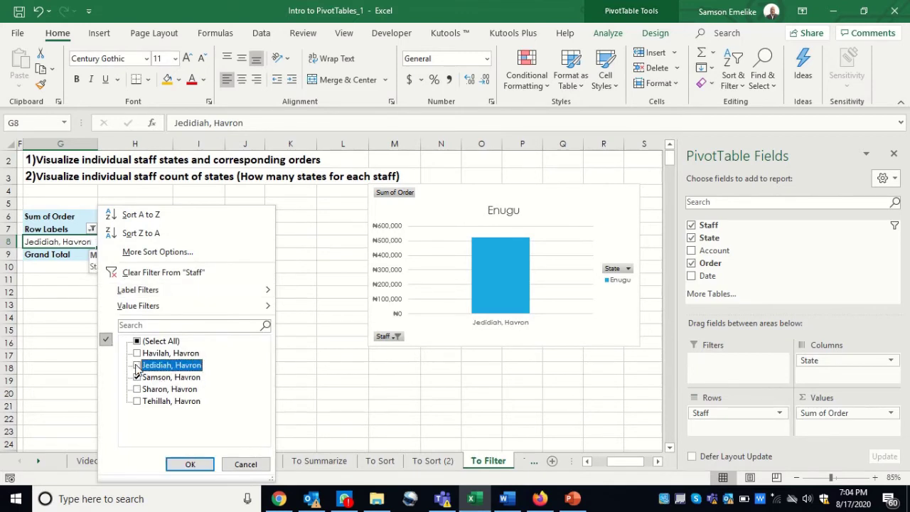
{"action": "left_click", "coordinate": [196, 463]}
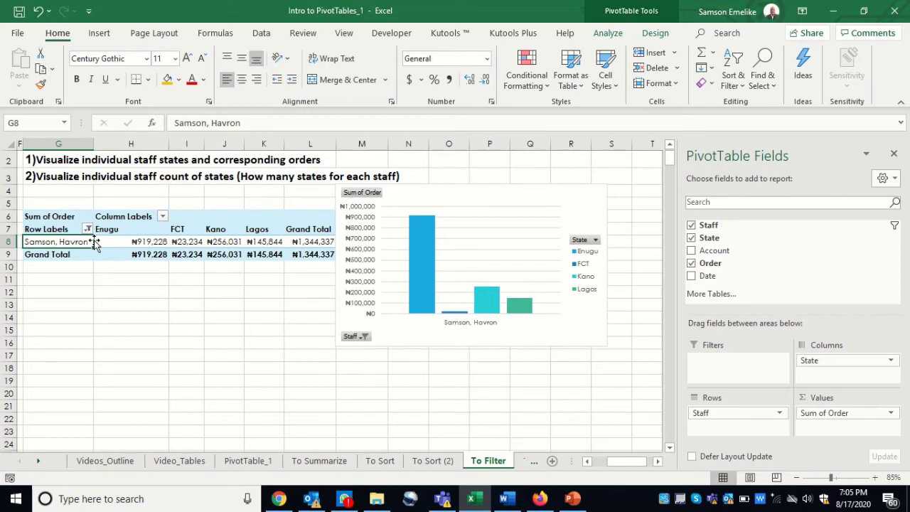
{"action": "left_click_drag", "start_coordinate": [431, 185], "coordinate": [514, 192]}
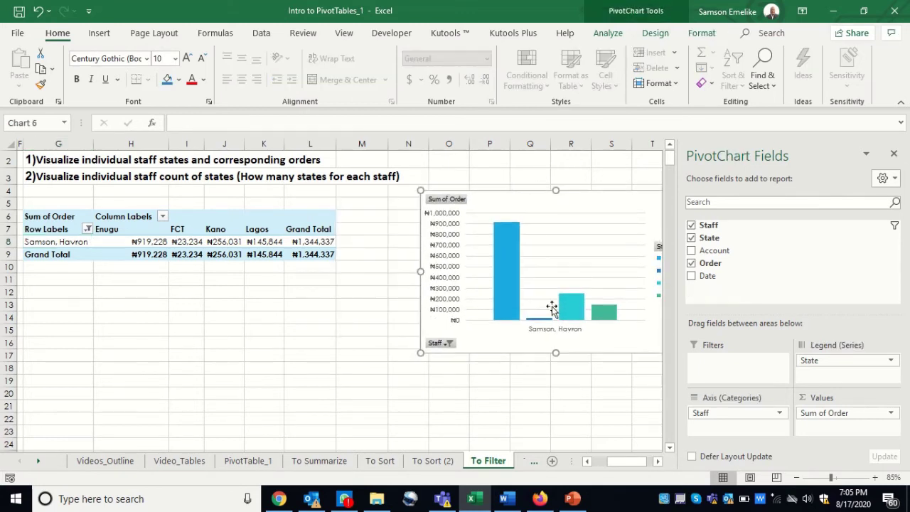
Create a second pivot table from the source table Table144 on the existing worksheet, starting at cell G13.
{"action": "left_click_drag", "start_coordinate": [635, 466], "coordinate": [607, 468]}
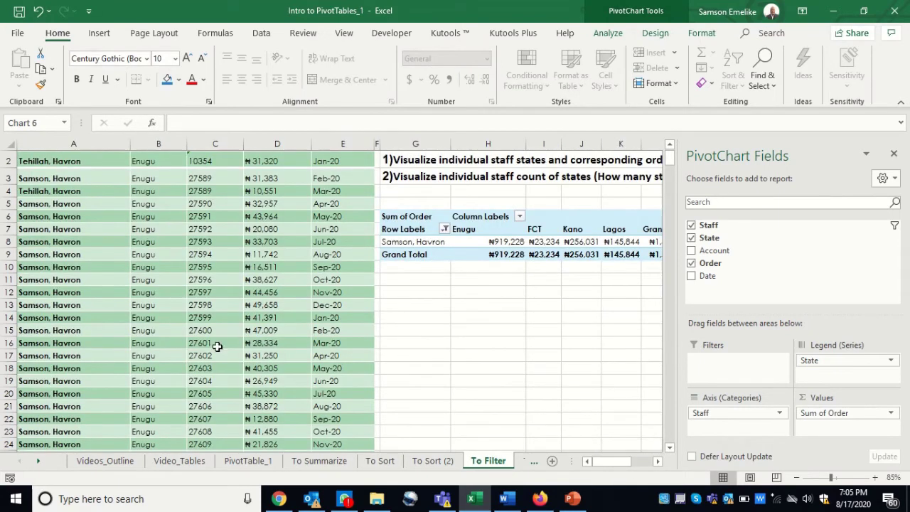
{"action": "left_click", "coordinate": [158, 265]}
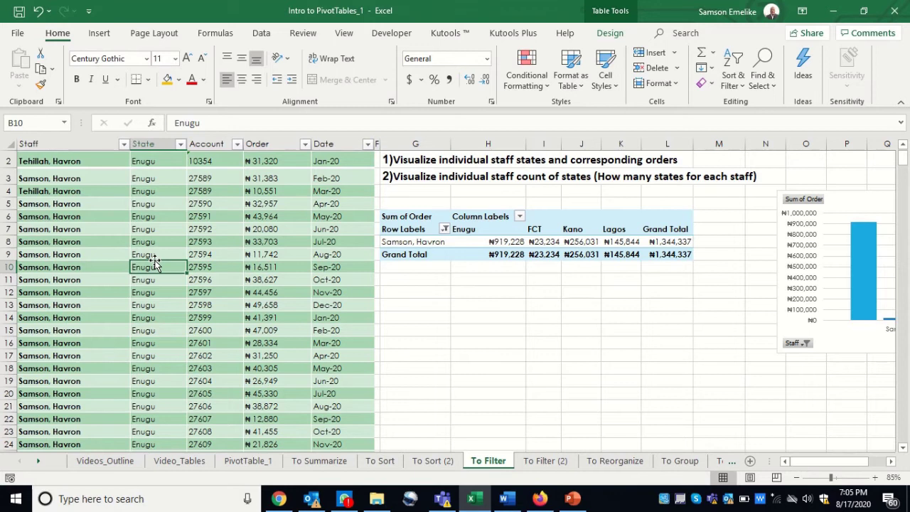
{"action": "key", "text": "alt"}
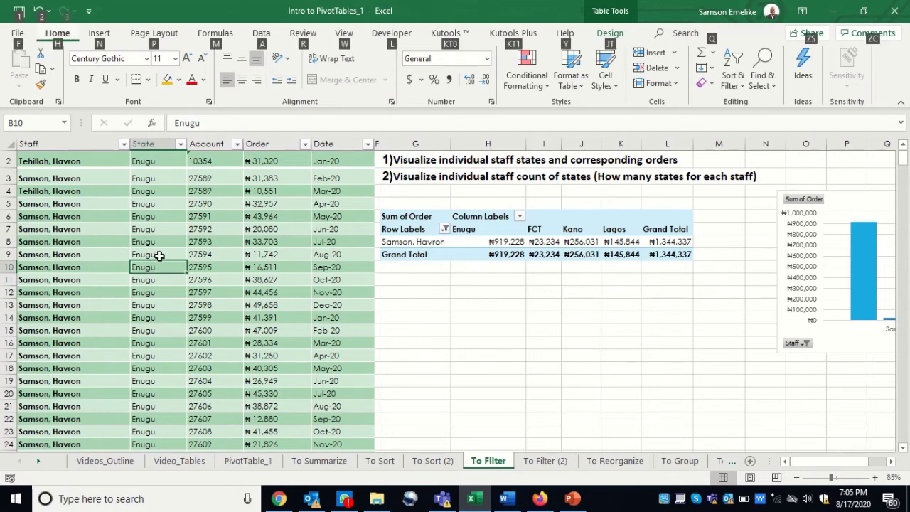
{"action": "key", "text": "n"}
{"action": "key", "text": "v"}
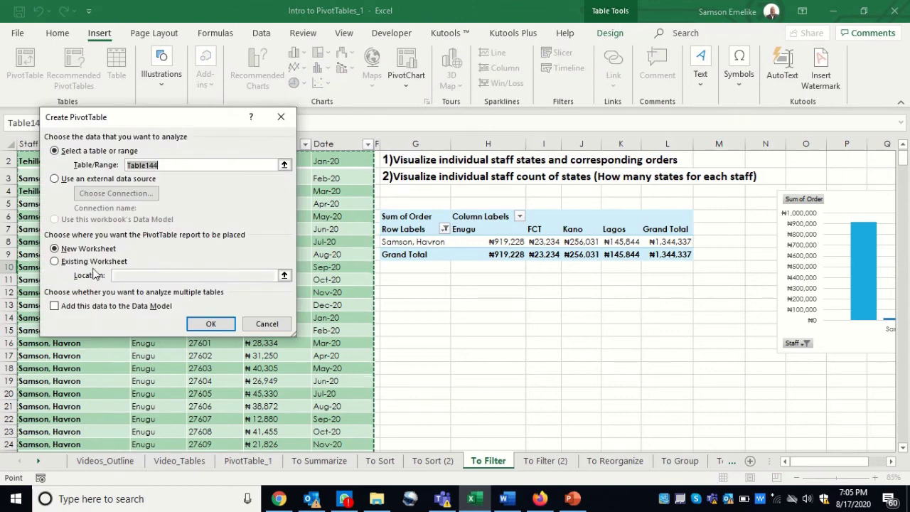
{"action": "left_click", "coordinate": [54, 261]}
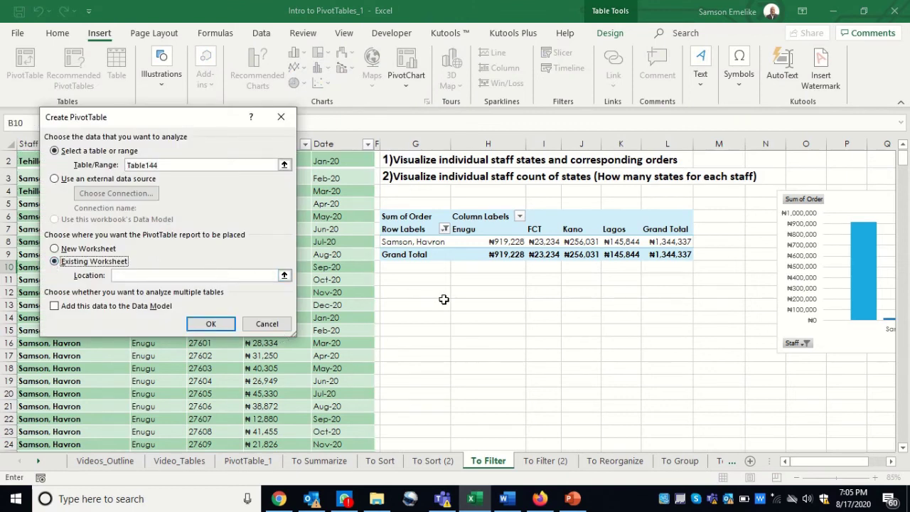
{"action": "left_click", "coordinate": [422, 306]}
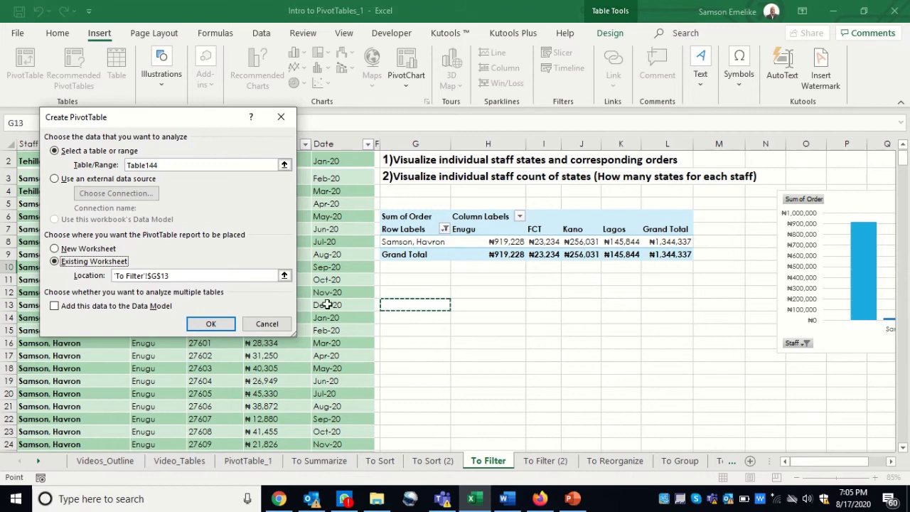
{"action": "left_click", "coordinate": [211, 324]}
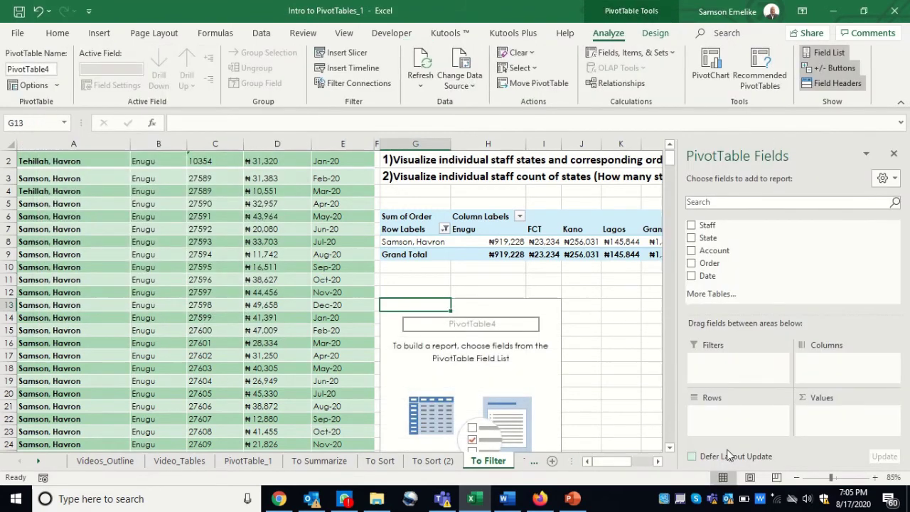
Set Staff as the row field of the new pivot table at G13.
{"action": "left_click", "coordinate": [612, 395]}
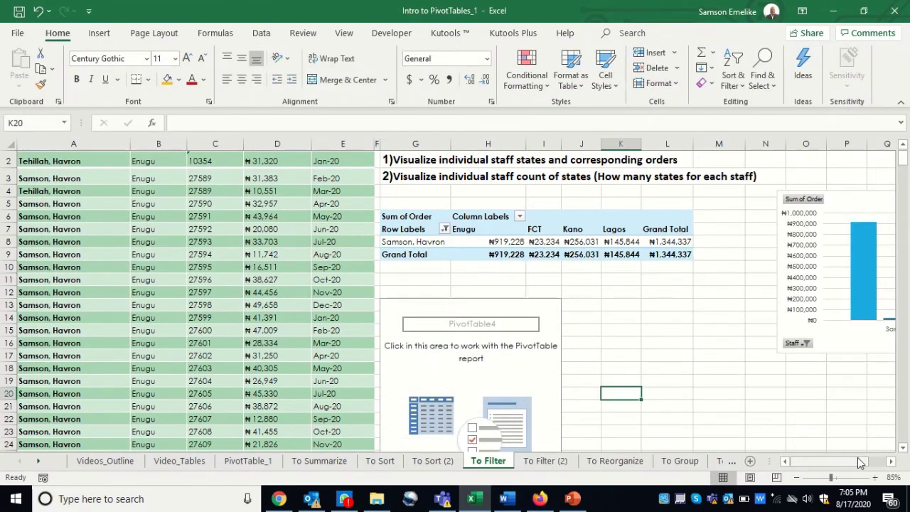
{"action": "left_click", "coordinate": [892, 462]}
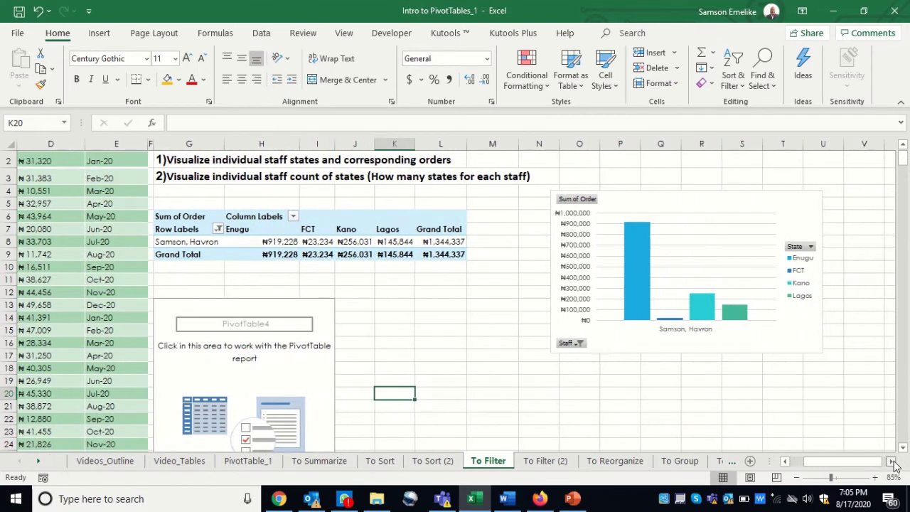
{"action": "left_click", "coordinate": [892, 462]}
{"action": "left_click", "coordinate": [891, 462]}
{"action": "left_click", "coordinate": [126, 375]}
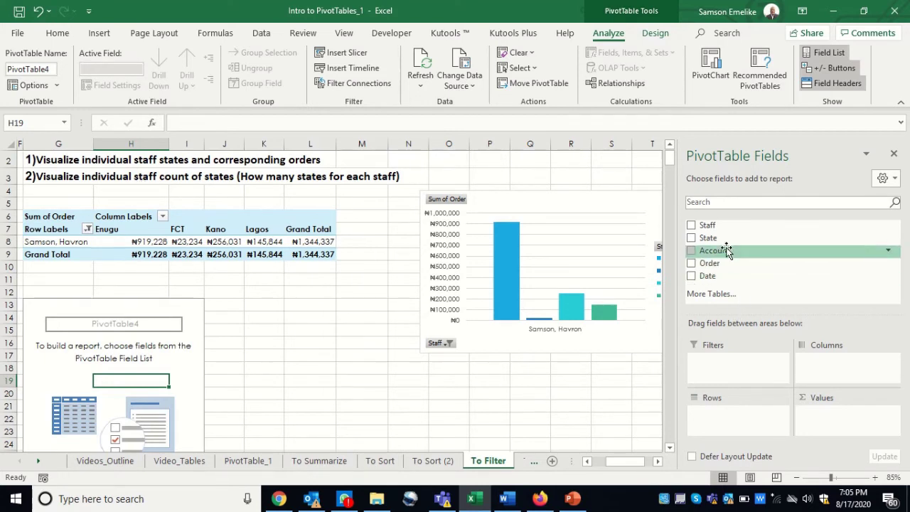
{"action": "left_click_drag", "start_coordinate": [709, 226], "coordinate": [717, 417]}
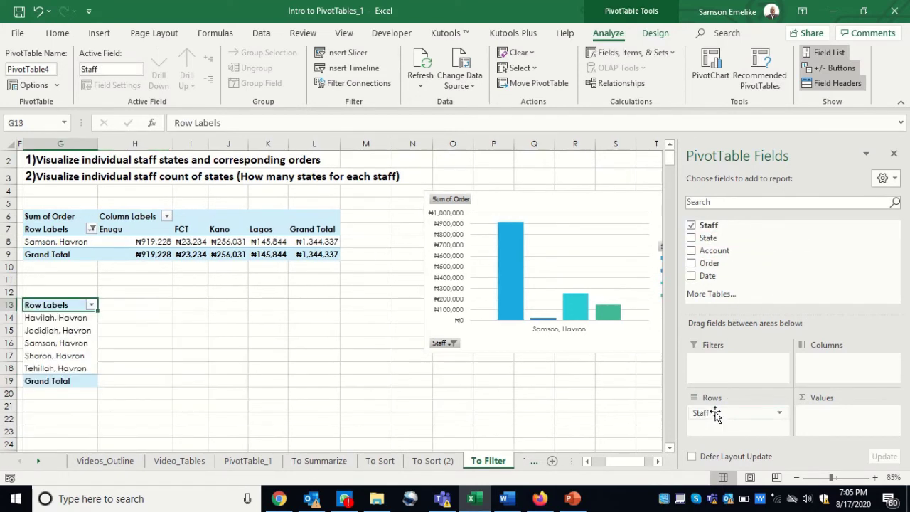
{"action": "left_click", "coordinate": [135, 307]}
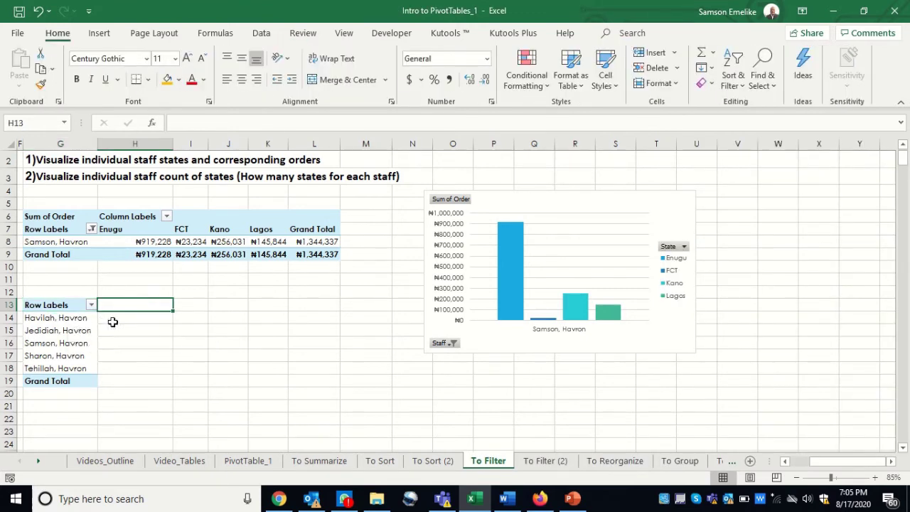
{"action": "left_click", "coordinate": [64, 332]}
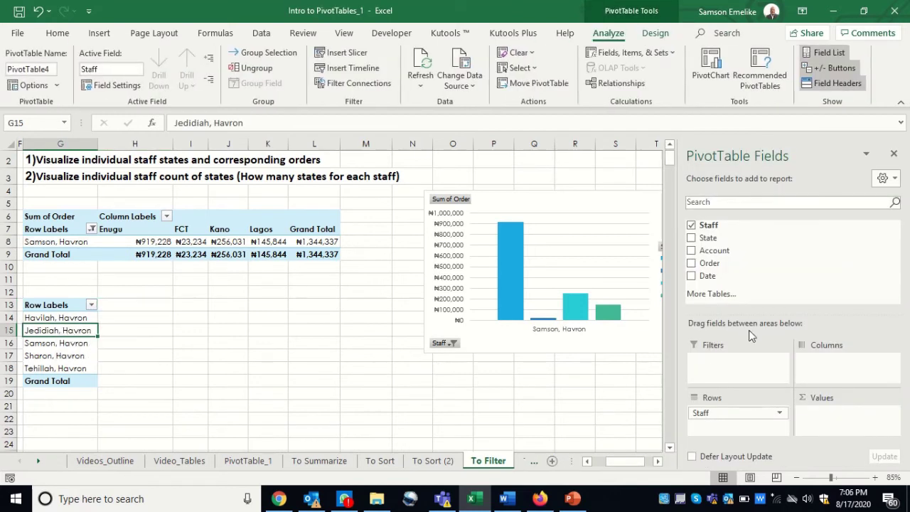
Add State to the new pivot table both as the column field and as a counted value.
{"action": "left_click_drag", "start_coordinate": [717, 240], "coordinate": [810, 361]}
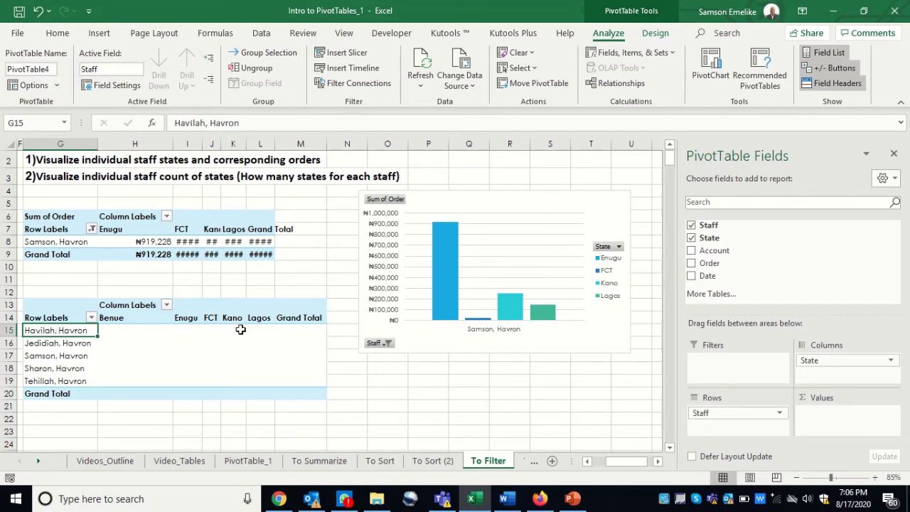
{"action": "left_click", "coordinate": [233, 332]}
{"action": "left_click", "coordinate": [263, 331]}
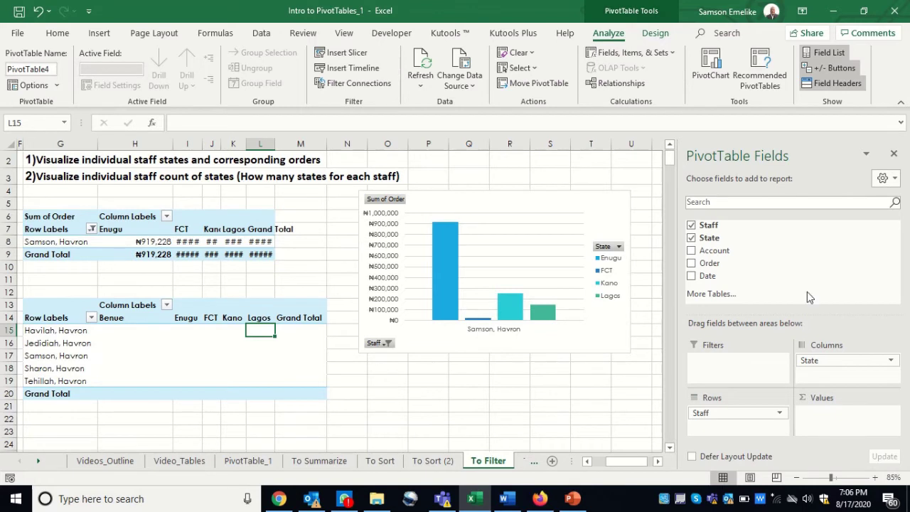
{"action": "left_click_drag", "start_coordinate": [716, 240], "coordinate": [838, 429]}
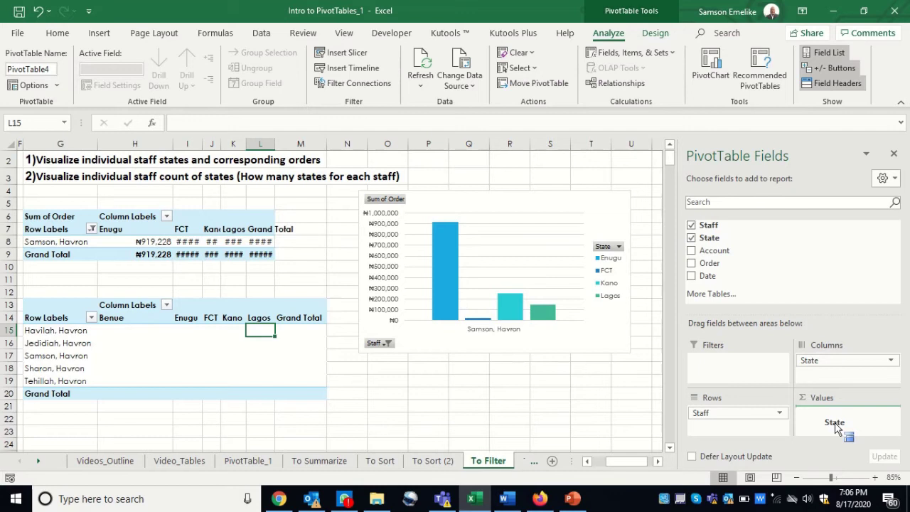
{"action": "left_click_drag", "start_coordinate": [838, 429], "coordinate": [836, 427]}
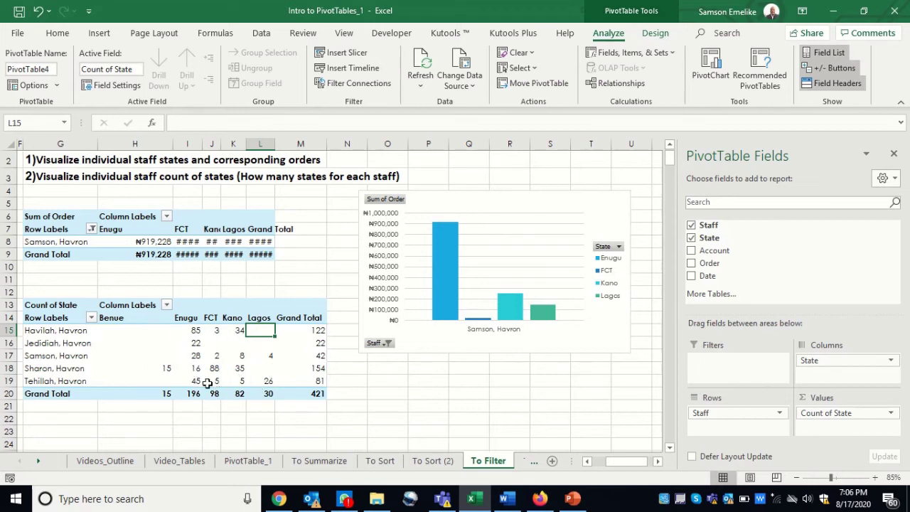
Filter the row labels of the Count of State pivot table to only the first staff member in the list.
{"action": "mouse_move", "coordinate": [244, 375]}
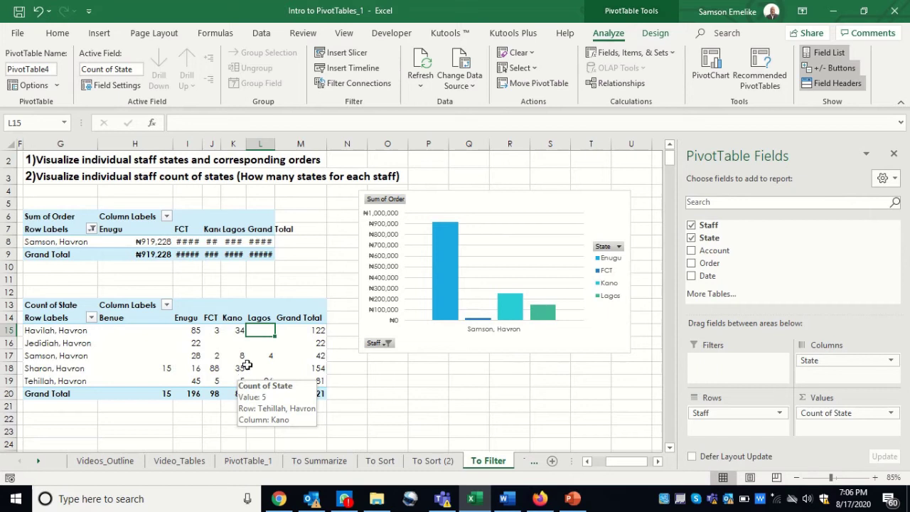
{"action": "left_click", "coordinate": [91, 318]}
{"action": "left_click", "coordinate": [39, 169]}
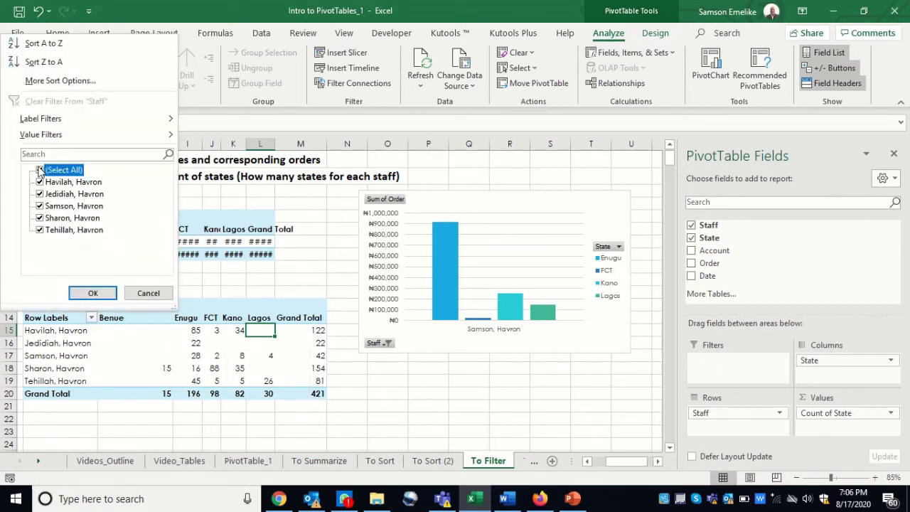
{"action": "left_click", "coordinate": [40, 182]}
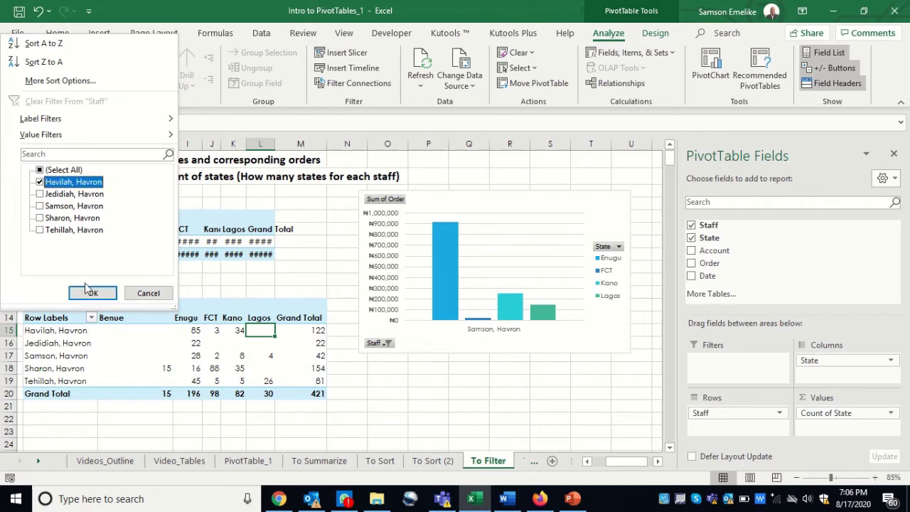
{"action": "left_click", "coordinate": [92, 293]}
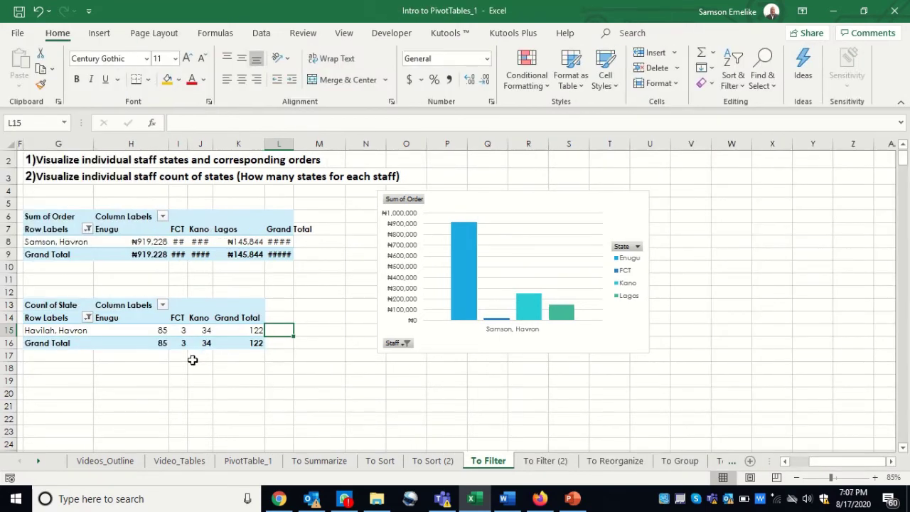
Insert a Clustered Column PivotChart from the Count of State pivot table and place it below the Sum of Order chart.
{"action": "left_click", "coordinate": [39, 331]}
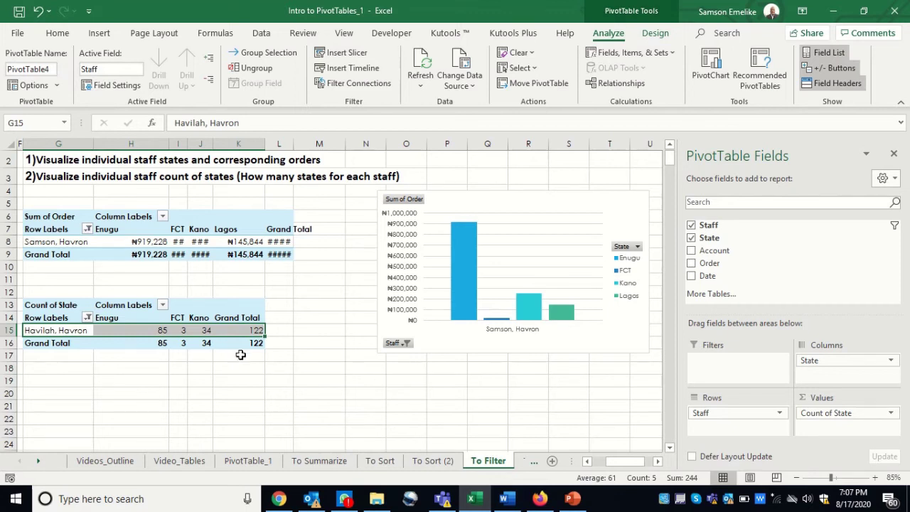
{"action": "left_click", "coordinate": [140, 318]}
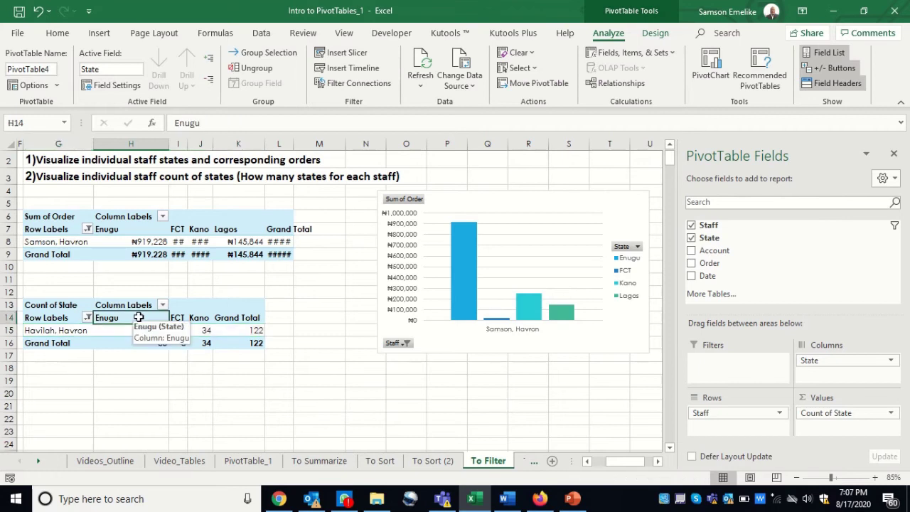
{"action": "left_click", "coordinate": [97, 34]}
{"action": "left_click", "coordinate": [280, 65]}
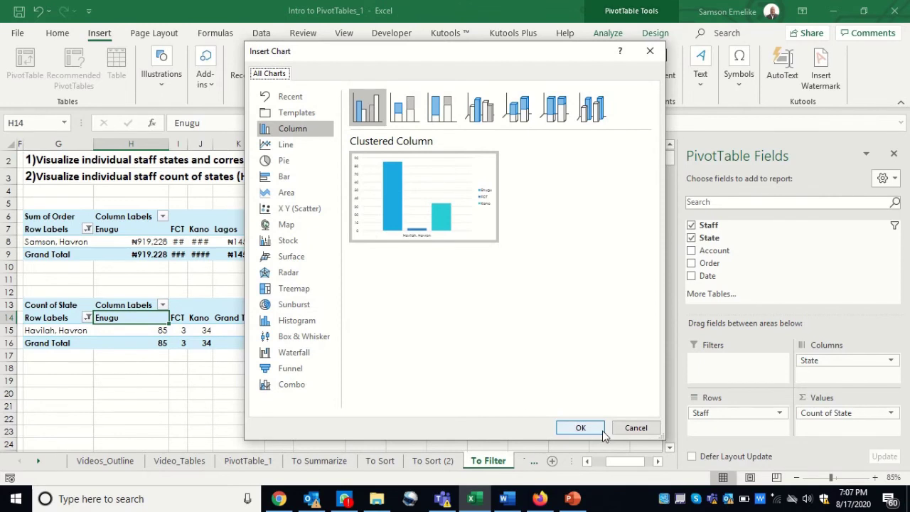
{"action": "left_click", "coordinate": [582, 427]}
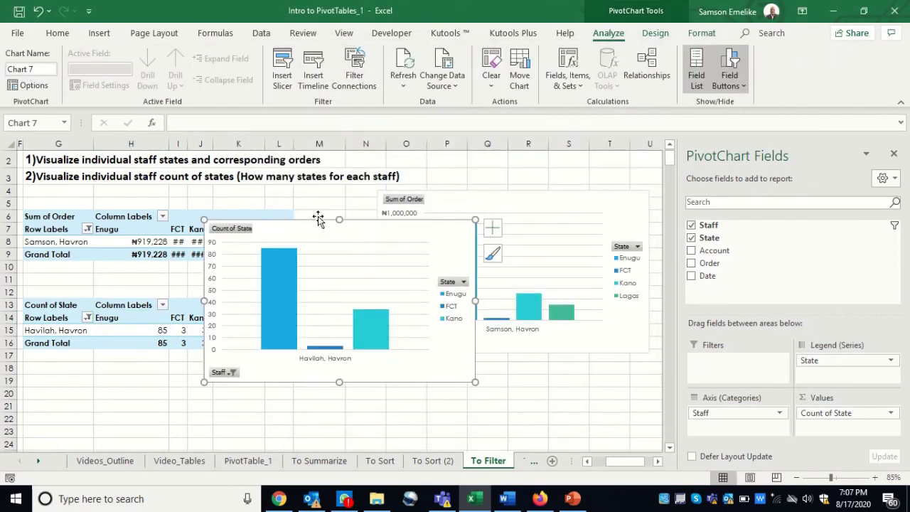
{"action": "left_click_drag", "start_coordinate": [320, 221], "coordinate": [489, 359]}
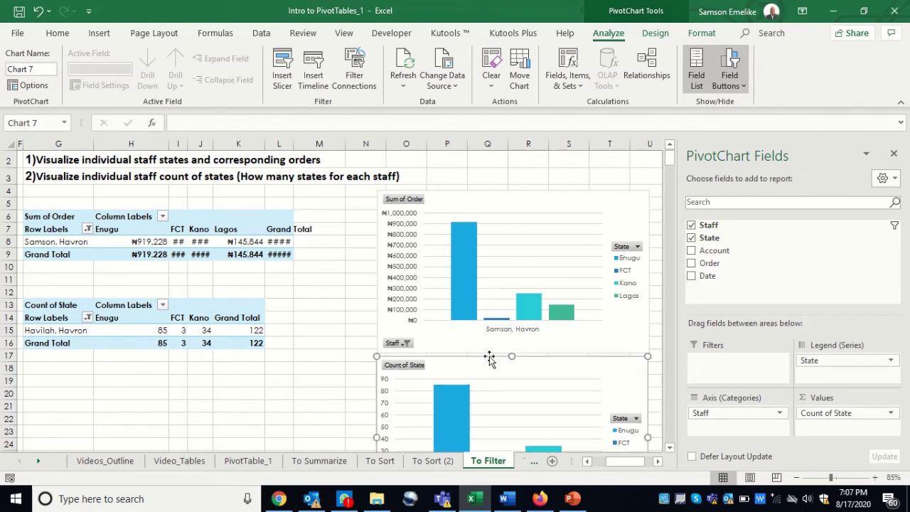
Narrow column M and shift both PivotCharts slightly upward, keeping the Count of State chart directly below the Sum of Order chart.
{"action": "left_click_drag", "start_coordinate": [346, 145], "coordinate": [323, 145]}
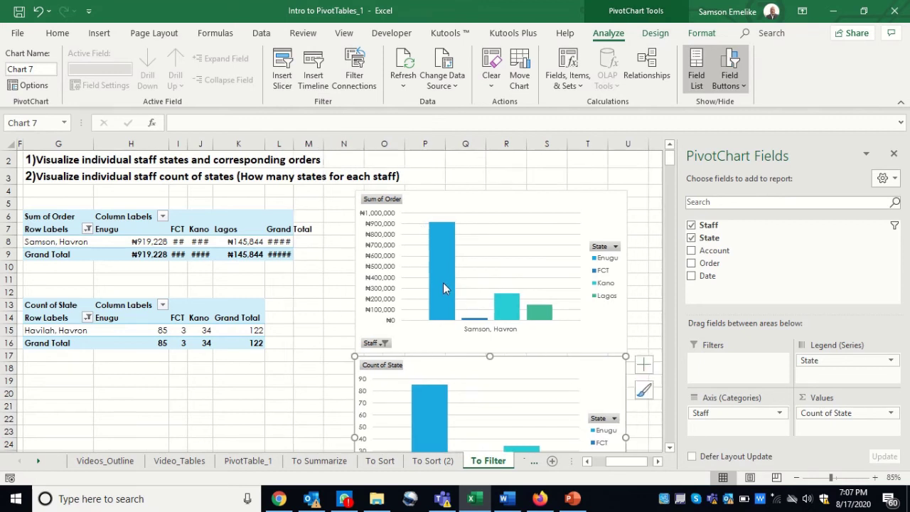
{"action": "mouse_move", "coordinate": [443, 284]}
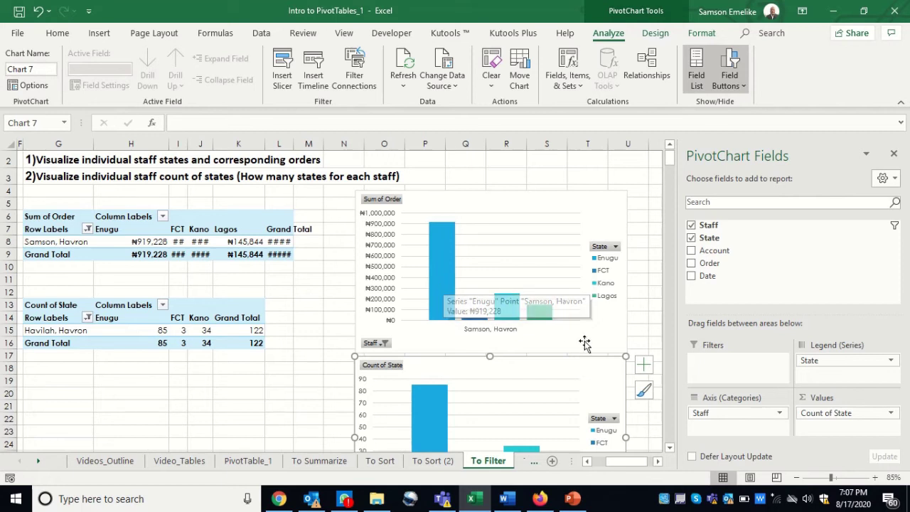
{"action": "left_click_drag", "start_coordinate": [470, 194], "coordinate": [470, 173]}
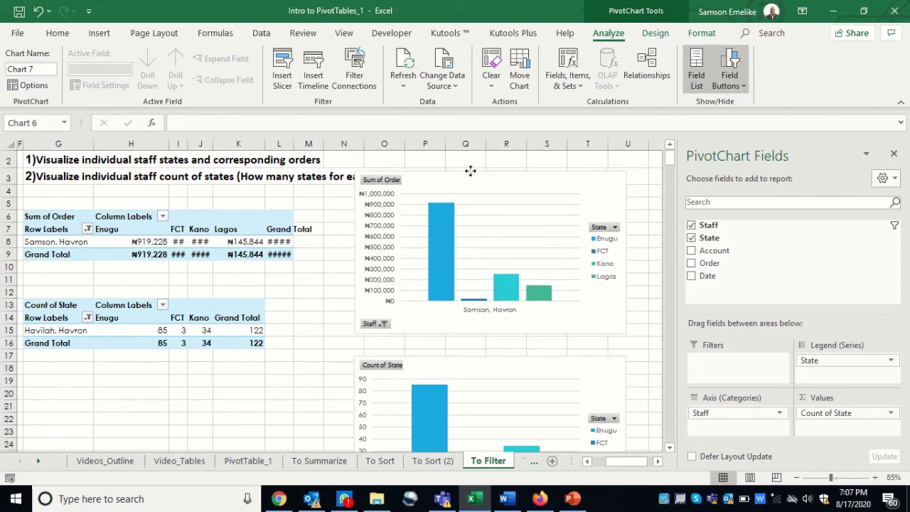
{"action": "left_click_drag", "start_coordinate": [480, 357], "coordinate": [478, 340]}
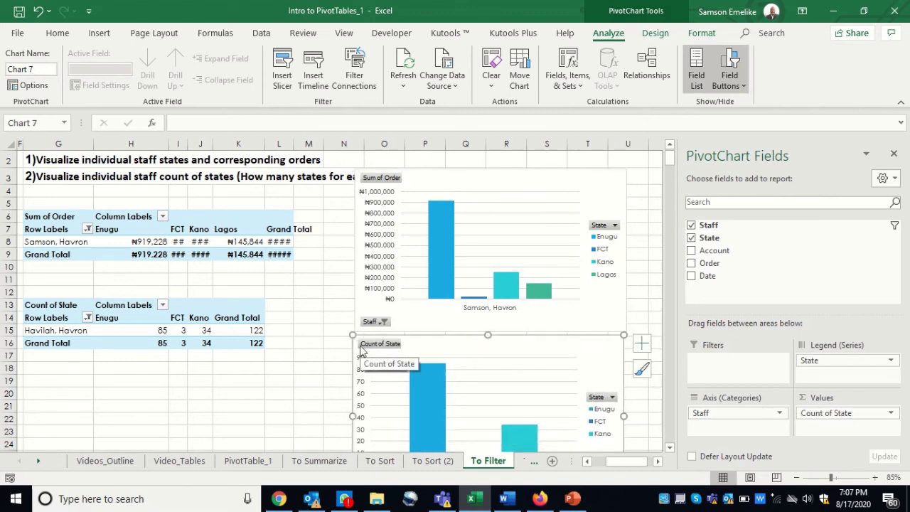
Insert a Staff slicer for the Count of State pivot table.
{"action": "left_click", "coordinate": [126, 253]}
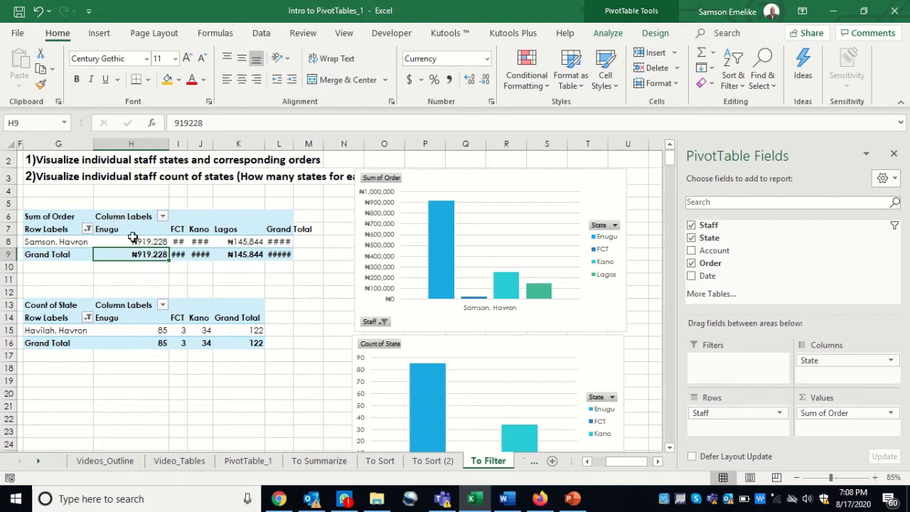
{"action": "left_click", "coordinate": [609, 33]}
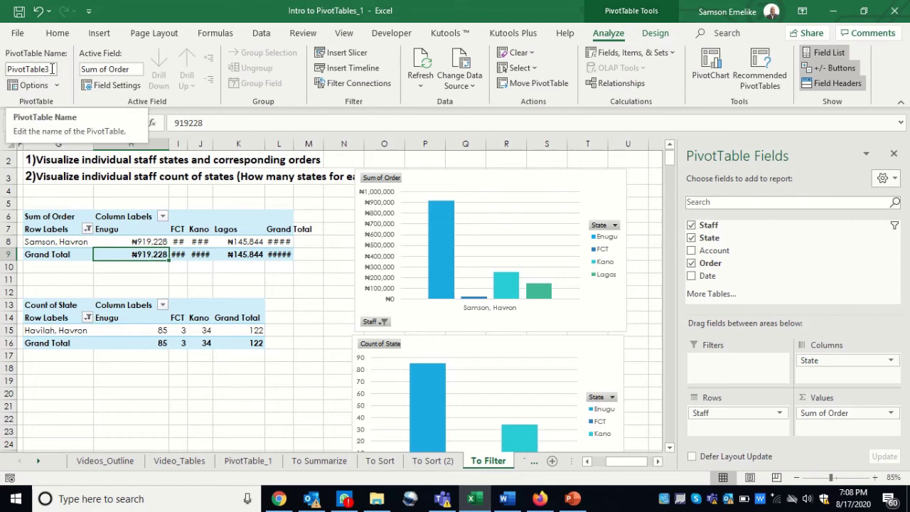
{"action": "left_click", "coordinate": [134, 321]}
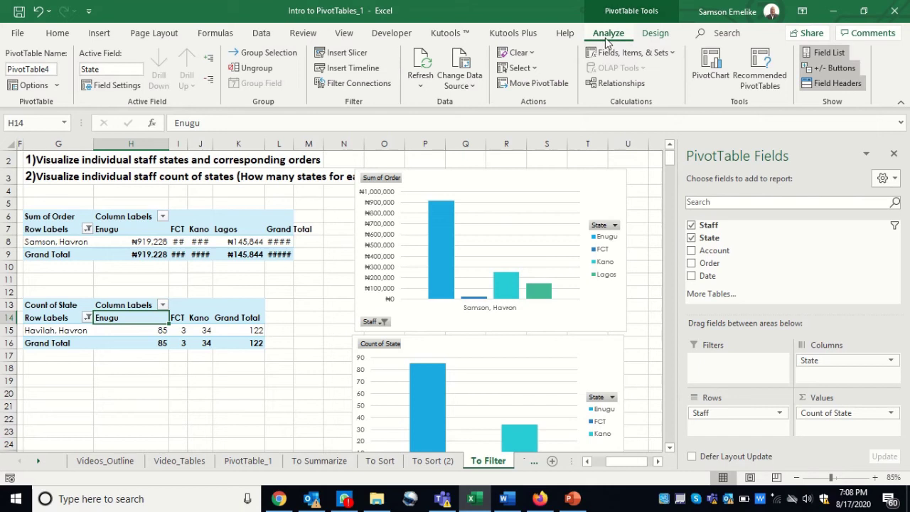
{"action": "left_click", "coordinate": [349, 56]}
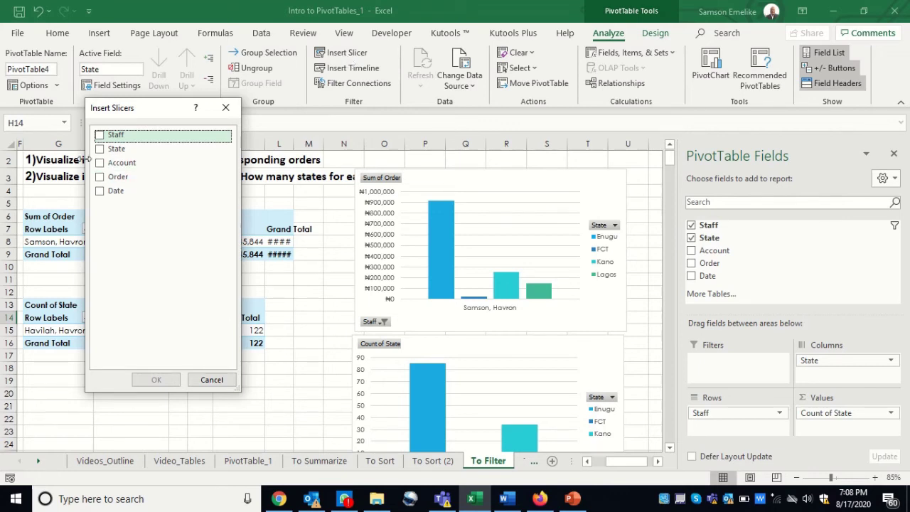
{"action": "left_click_drag", "start_coordinate": [158, 111], "coordinate": [268, 211]}
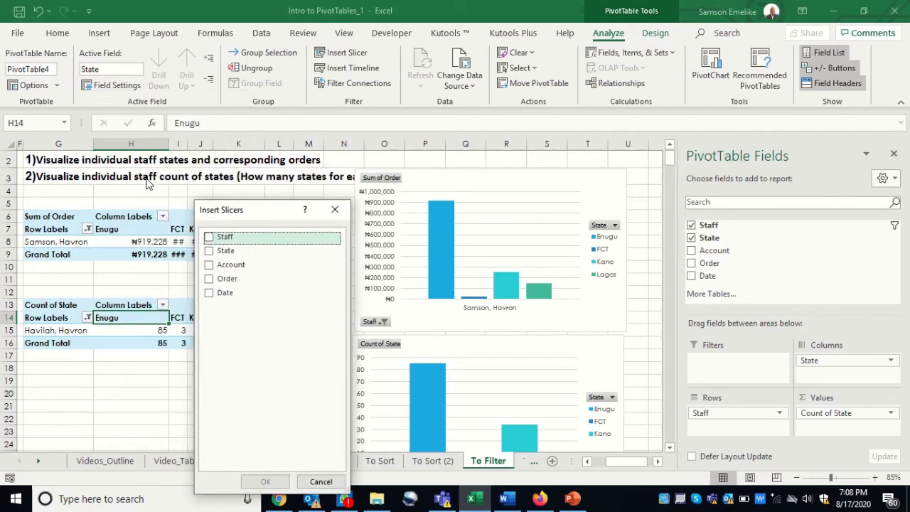
{"action": "left_click", "coordinate": [210, 237]}
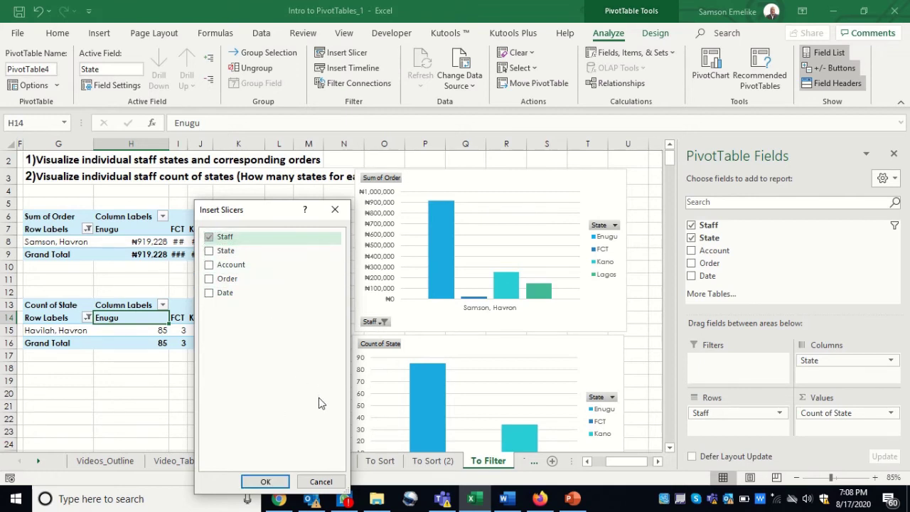
{"action": "left_click", "coordinate": [265, 481]}
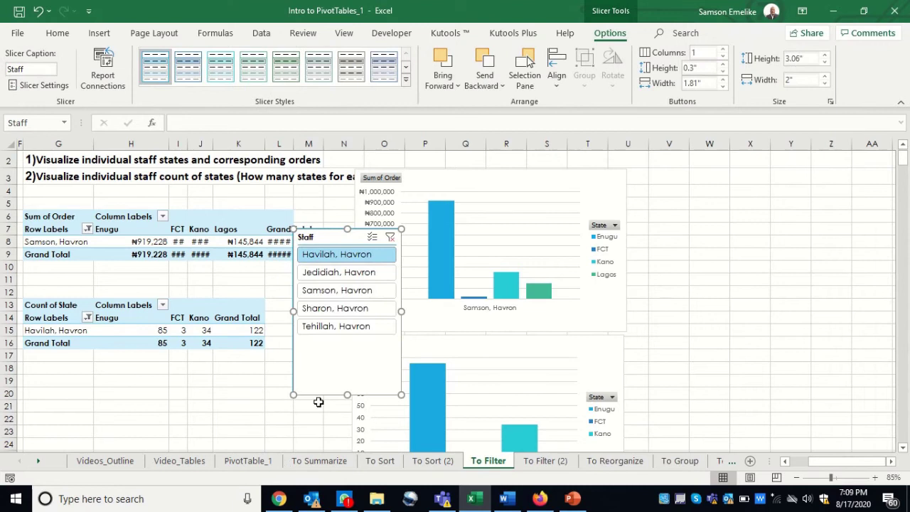
Shorten the Staff slicer to about 2.28" high, place it by the Count of State pivot table, and filter to the last staff member.
{"action": "left_click_drag", "start_coordinate": [338, 232], "coordinate": [283, 207]}
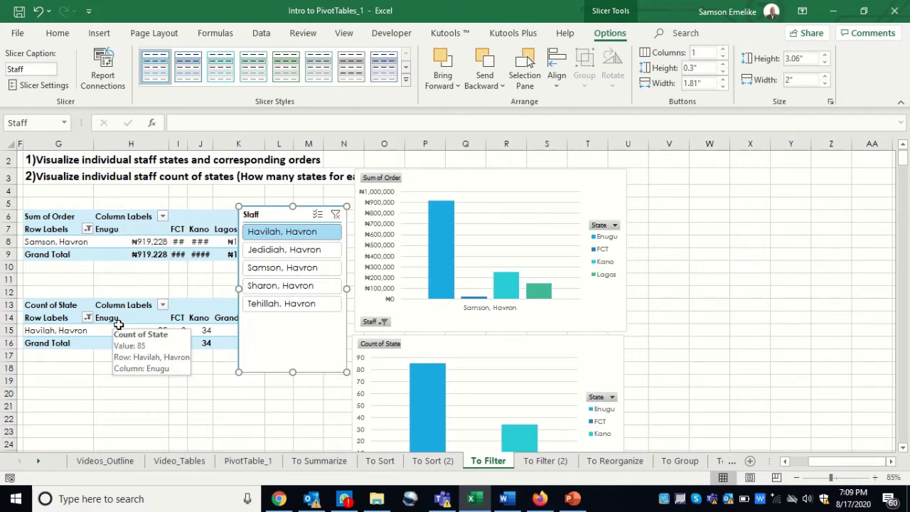
{"action": "left_click", "coordinate": [252, 248]}
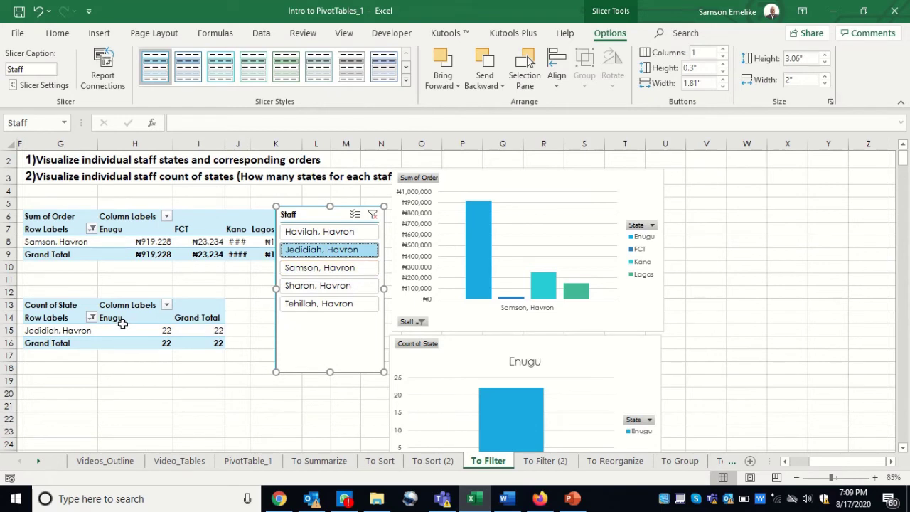
{"action": "mouse_move", "coordinate": [132, 333]}
{"action": "left_click_drag", "start_coordinate": [329, 371], "coordinate": [266, 429]}
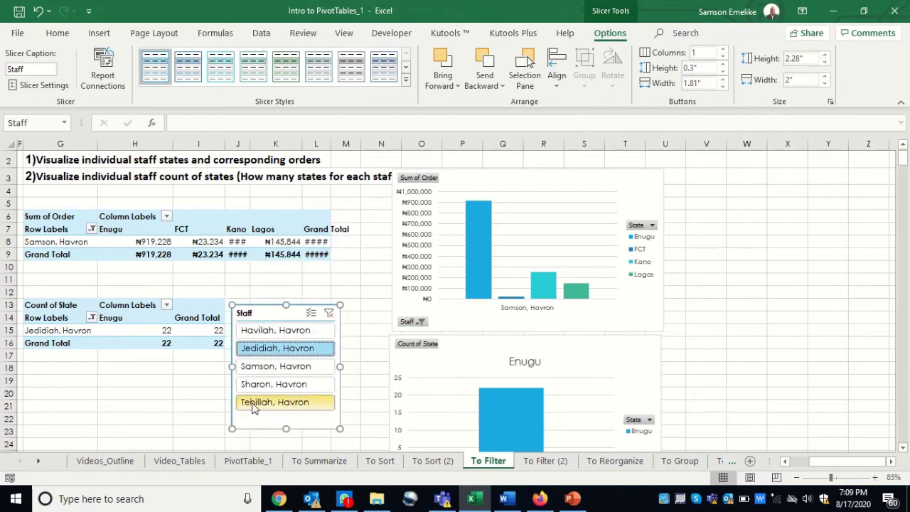
{"action": "left_click", "coordinate": [281, 405]}
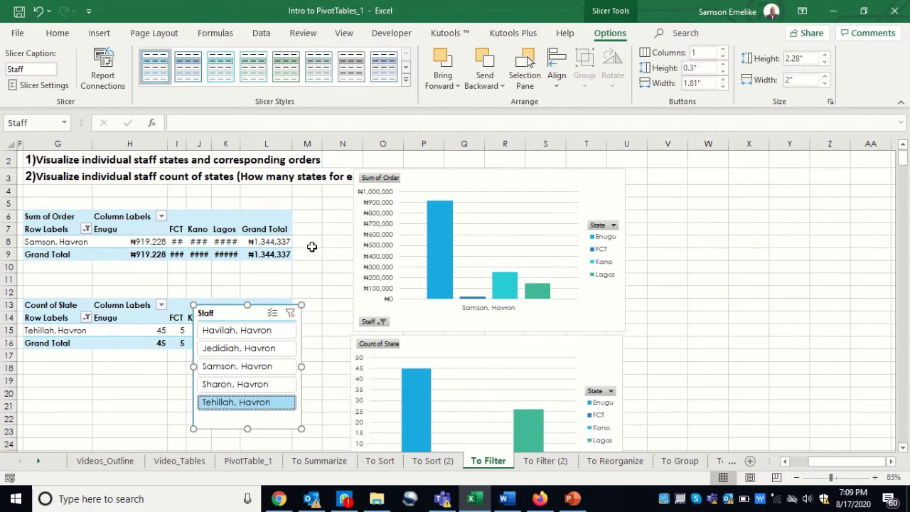
Insert a Staff slicer for the Sum of Order pivot table.
{"action": "left_click", "coordinate": [214, 217]}
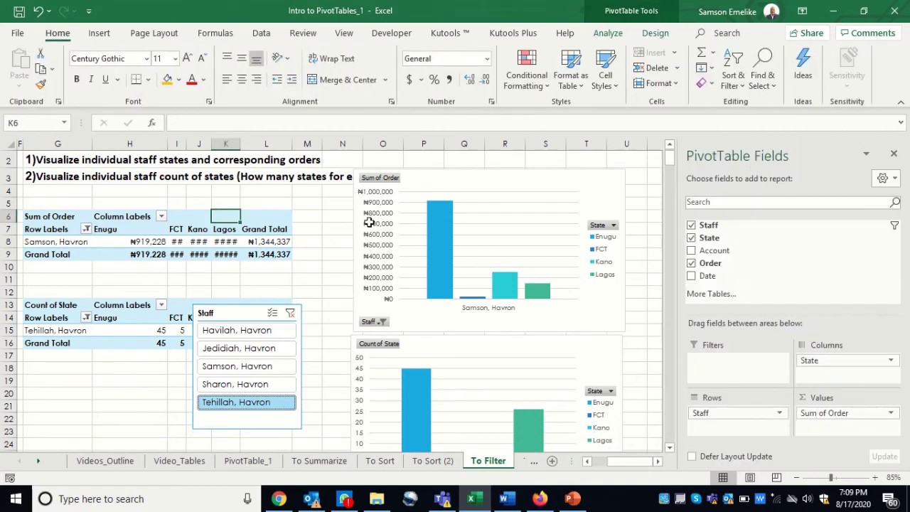
{"action": "left_click", "coordinate": [608, 35]}
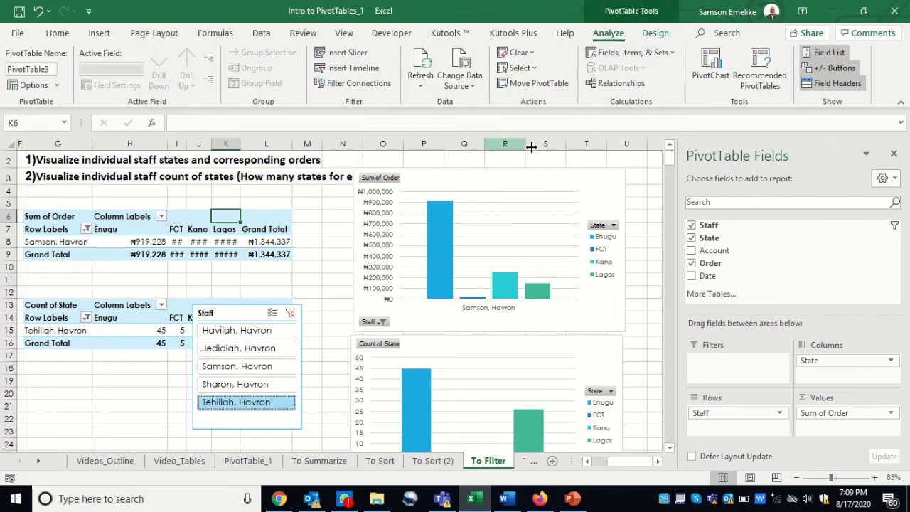
{"action": "left_click", "coordinate": [347, 54]}
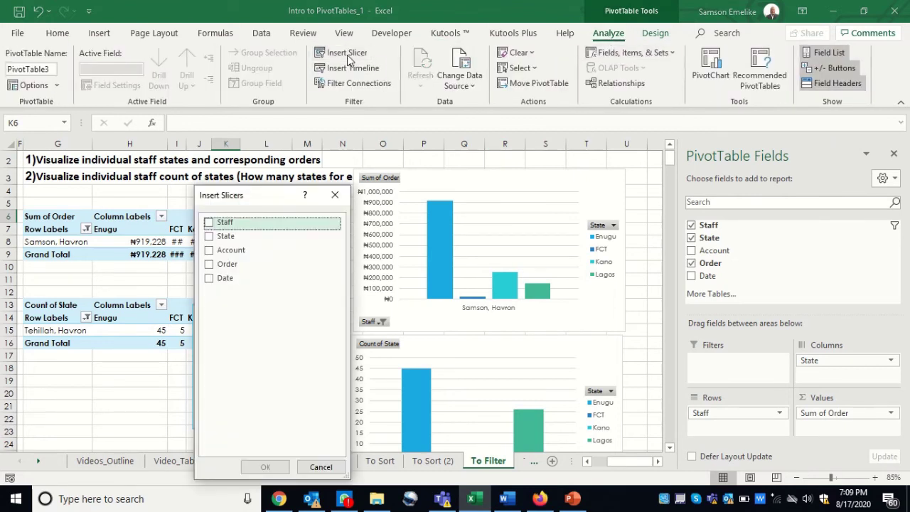
{"action": "left_click", "coordinate": [208, 224]}
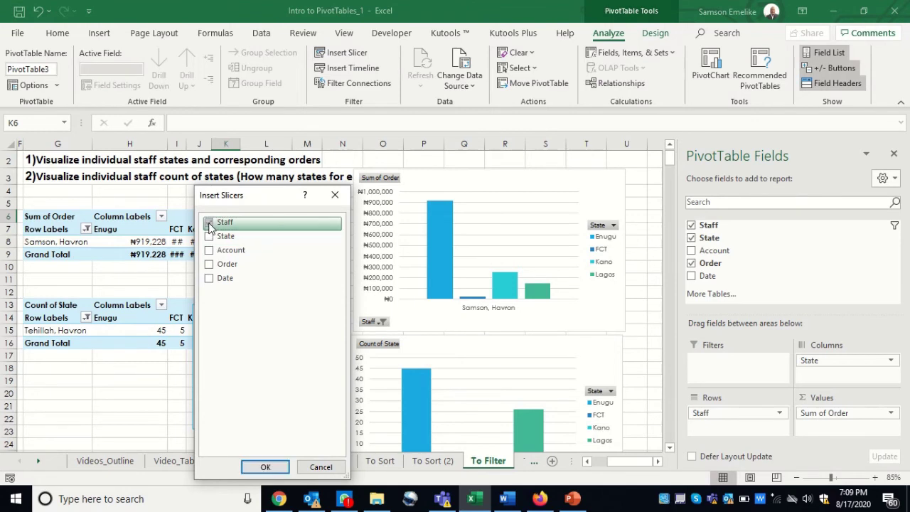
{"action": "left_click", "coordinate": [265, 468]}
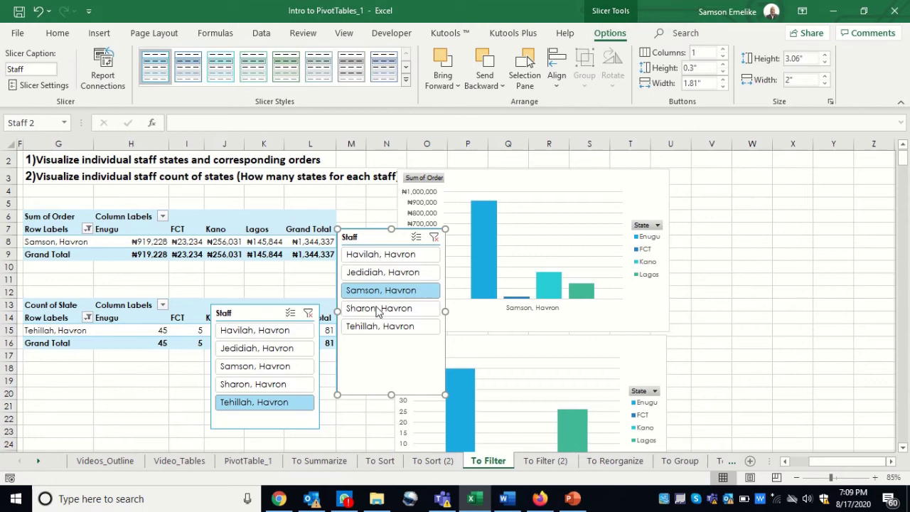
Shorten the new Staff slicer to about 2.17" high, shift the Sum of Order chart right, and place the slicer between pivot table and chart.
{"action": "left_click_drag", "start_coordinate": [393, 395], "coordinate": [398, 345]}
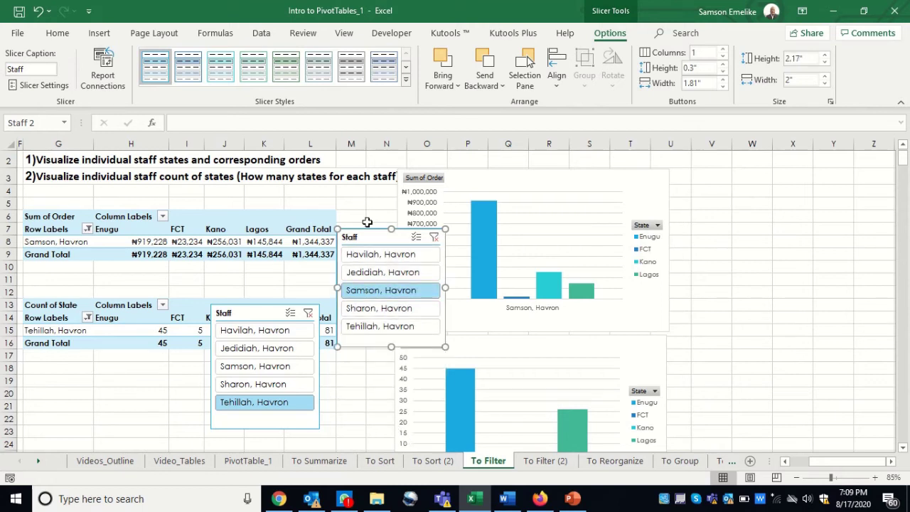
{"action": "left_click_drag", "start_coordinate": [368, 231], "coordinate": [311, 171]}
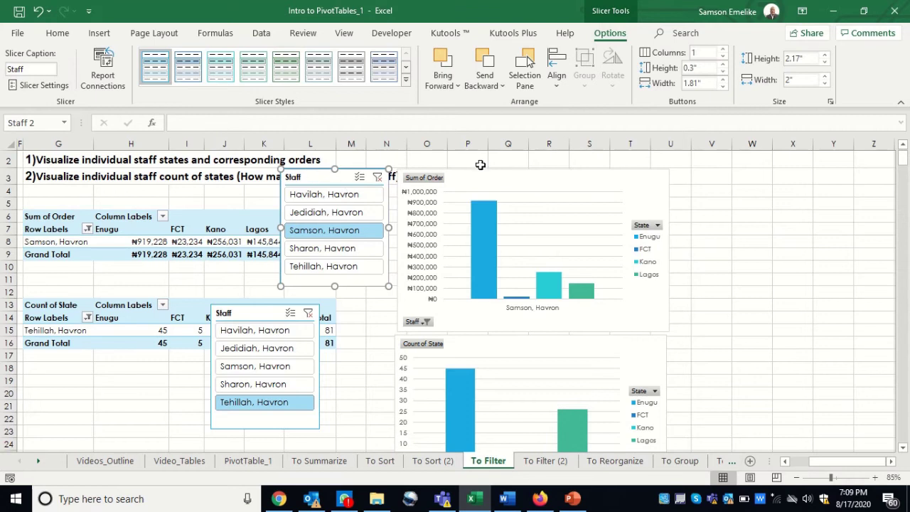
{"action": "left_click_drag", "start_coordinate": [481, 170], "coordinate": [610, 159]}
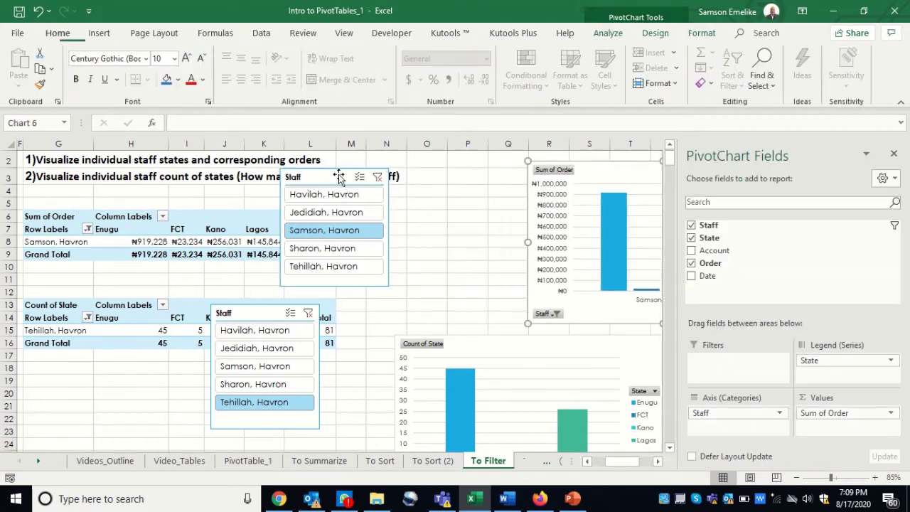
{"action": "left_click_drag", "start_coordinate": [352, 168], "coordinate": [472, 164]}
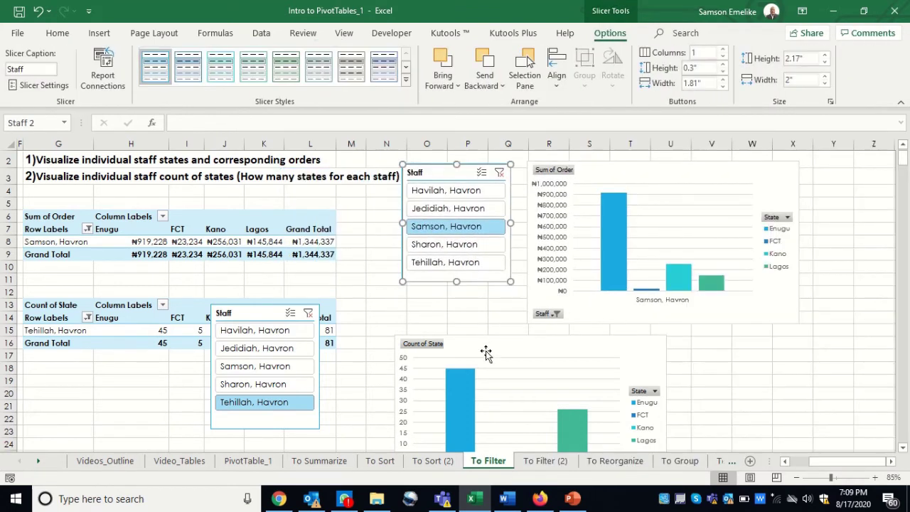
Shift the Count of State chart slightly down and place its Staff slicer directly beside it, clear of most of the pivot table.
{"action": "left_click", "coordinate": [480, 343]}
{"action": "left_click_drag", "start_coordinate": [480, 344], "coordinate": [480, 356]}
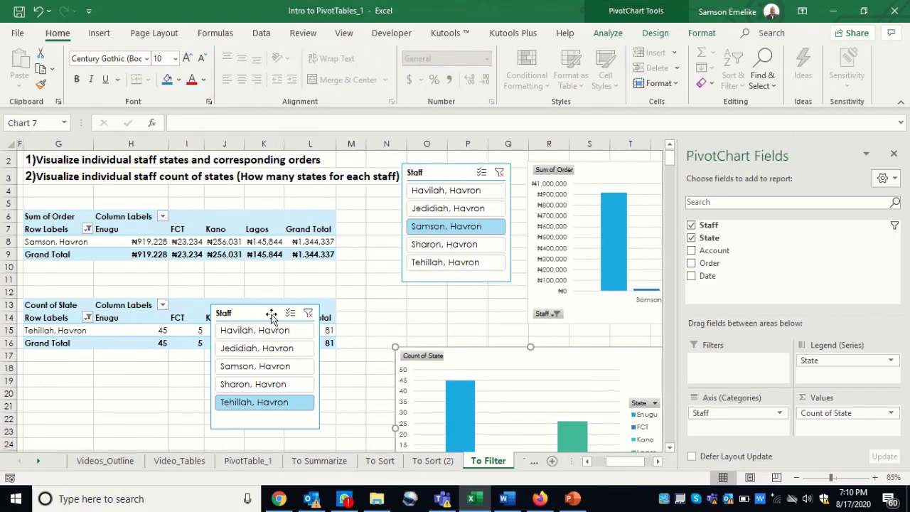
{"action": "left_click_drag", "start_coordinate": [267, 313], "coordinate": [327, 356]}
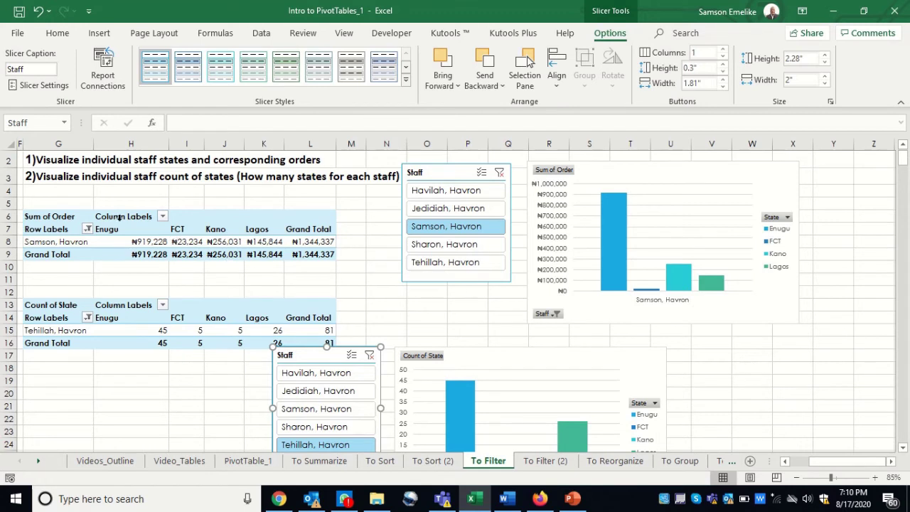
Apply a green Medium PivotTable style with a solid header to the Sum of Order pivot table.
{"action": "left_click", "coordinate": [76, 216]}
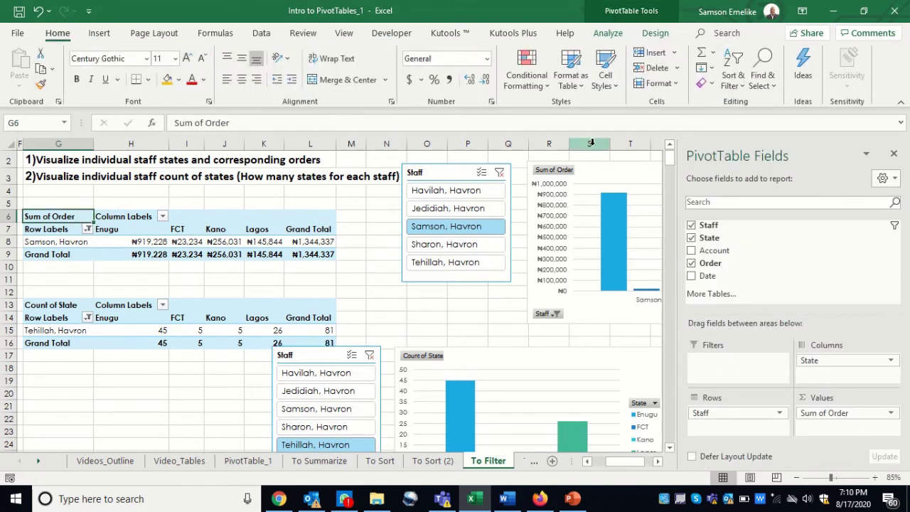
{"action": "left_click", "coordinate": [654, 33]}
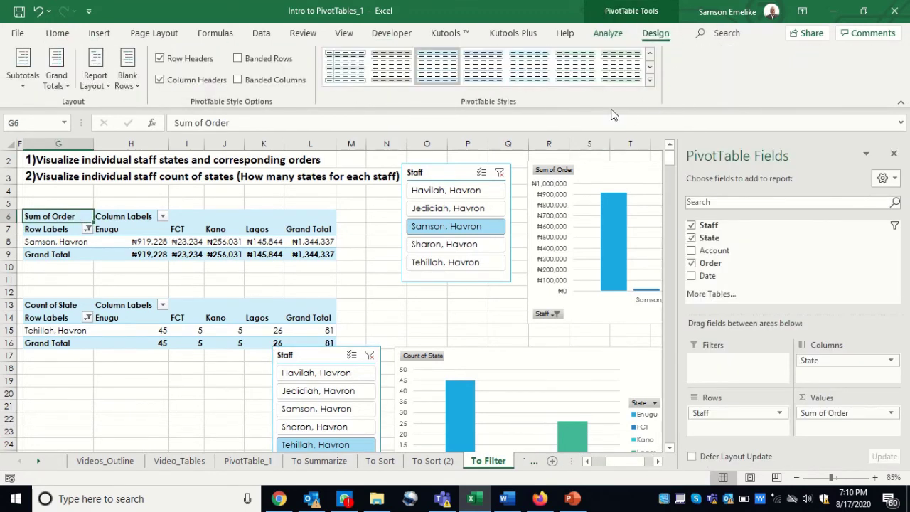
{"action": "left_click", "coordinate": [650, 81]}
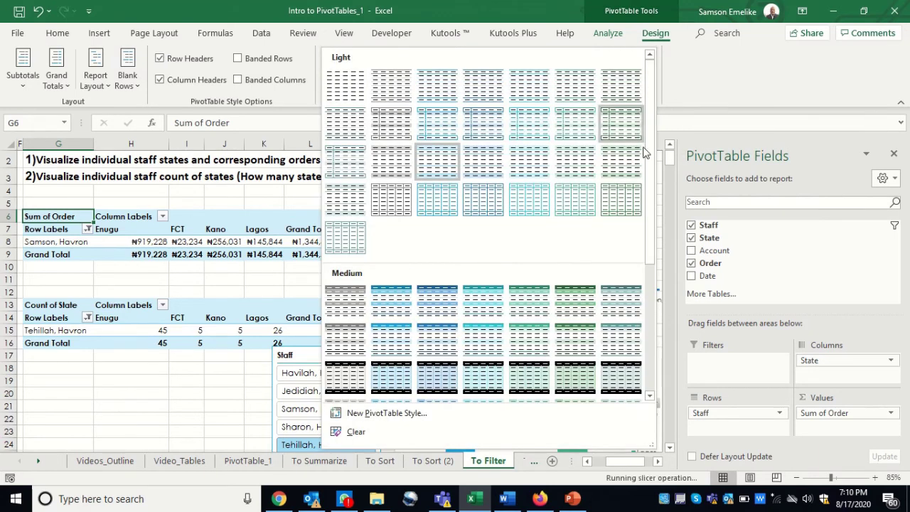
{"action": "left_click_drag", "start_coordinate": [648, 147], "coordinate": [672, 101]}
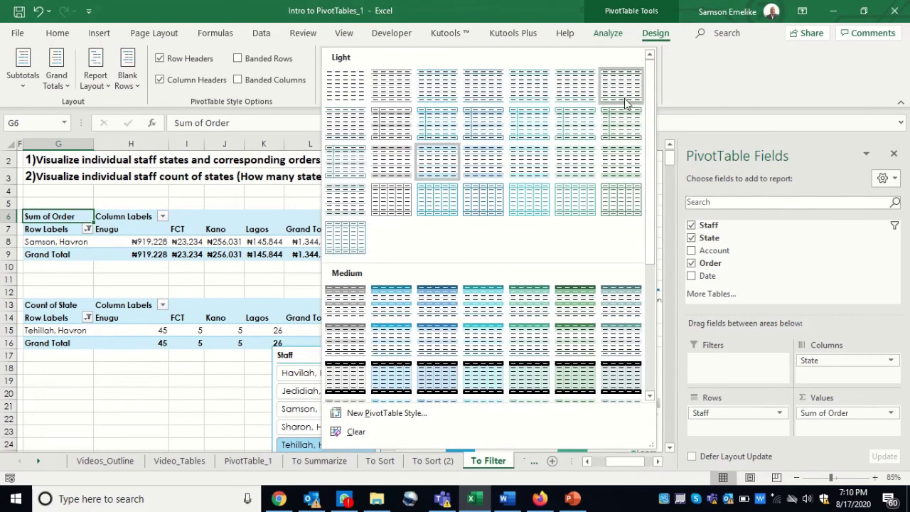
{"action": "left_click_drag", "start_coordinate": [648, 102], "coordinate": [660, 261]}
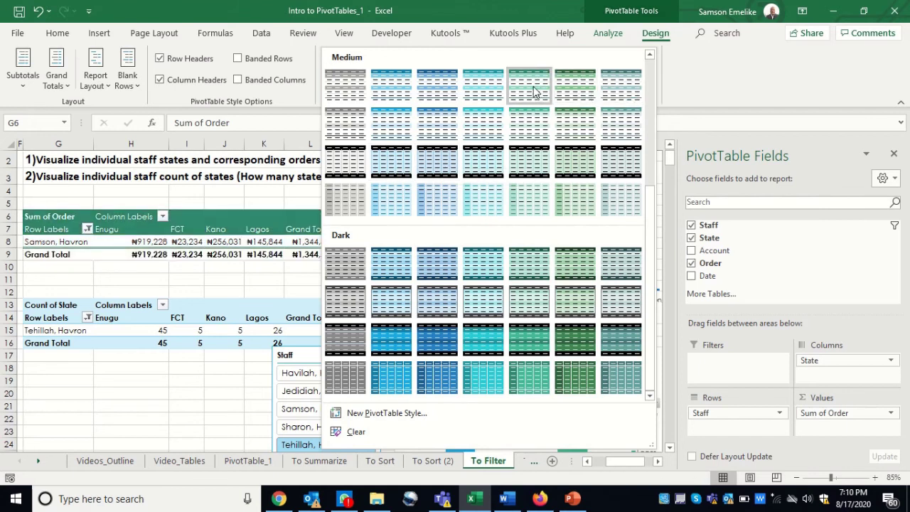
{"action": "key", "text": "Escape"}
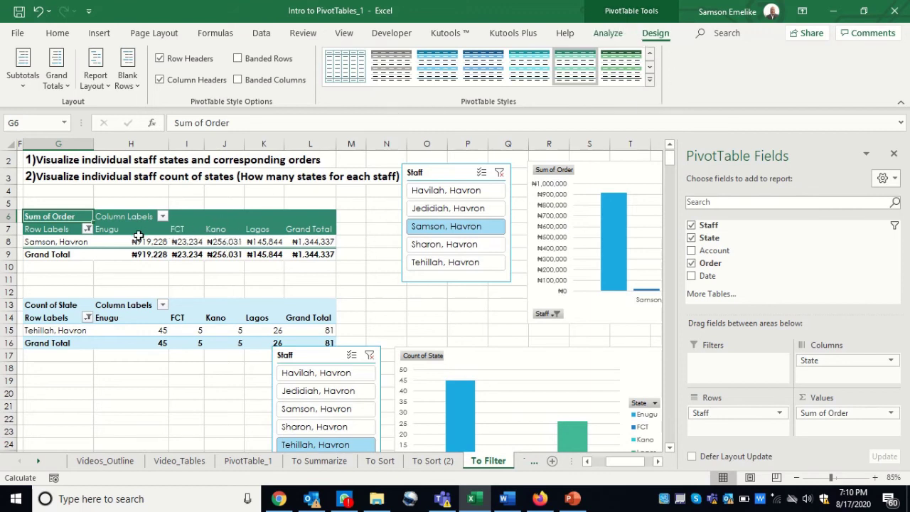
Apply the matching green Dark slicer style to the Sum of Order slicer and use it to filter to the fourth staff member.
{"action": "left_click", "coordinate": [437, 163]}
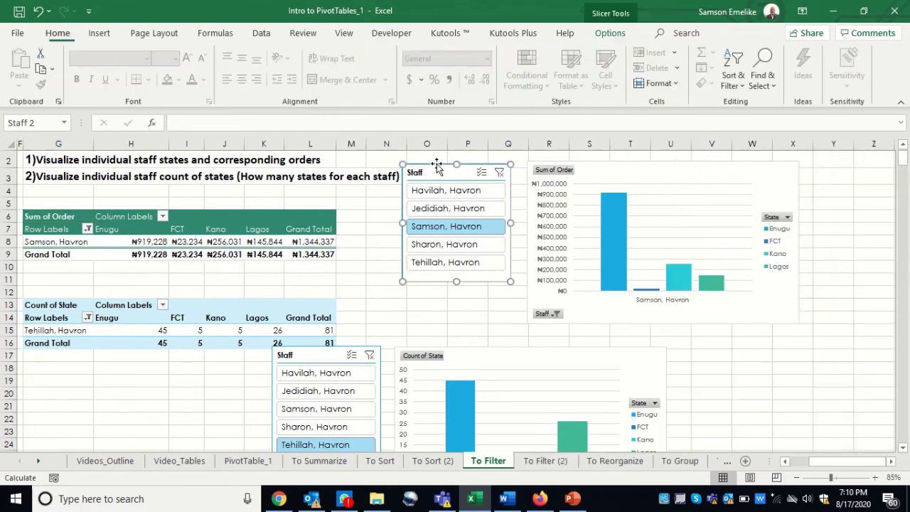
{"action": "left_click", "coordinate": [611, 36]}
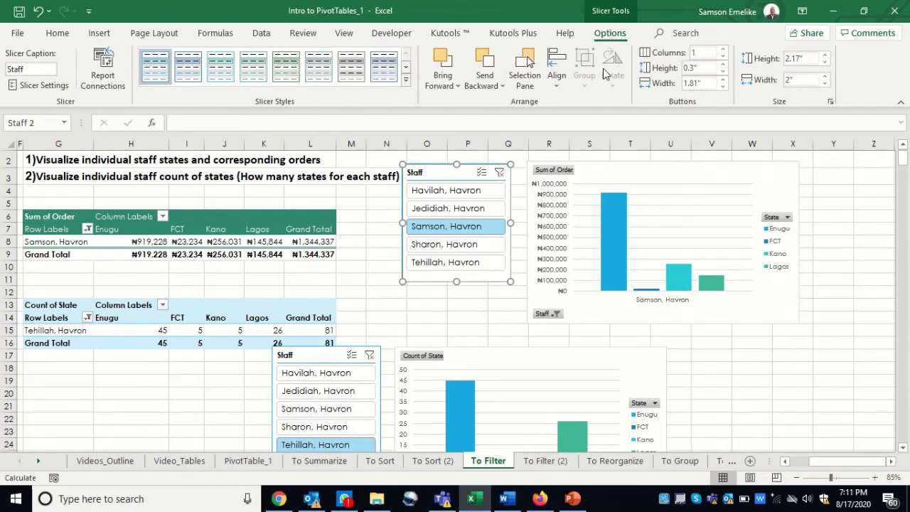
{"action": "left_click", "coordinate": [406, 79]}
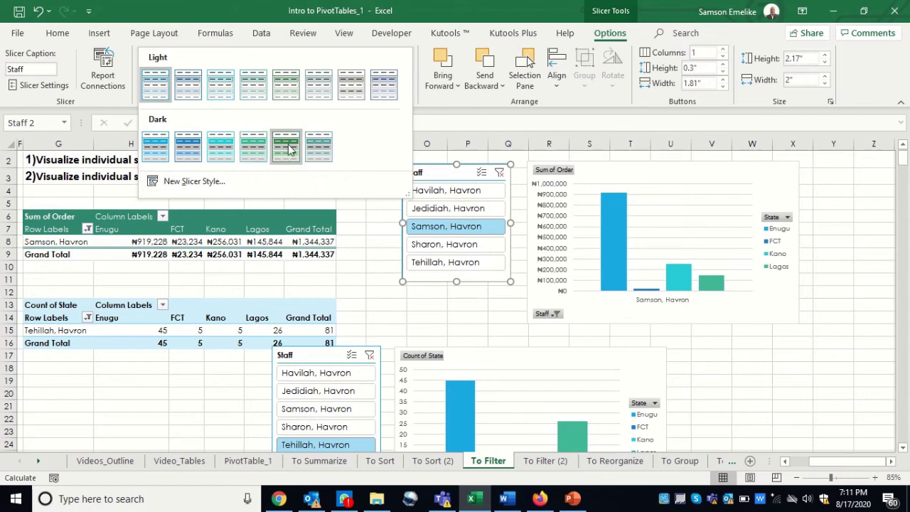
{"action": "left_click", "coordinate": [253, 147]}
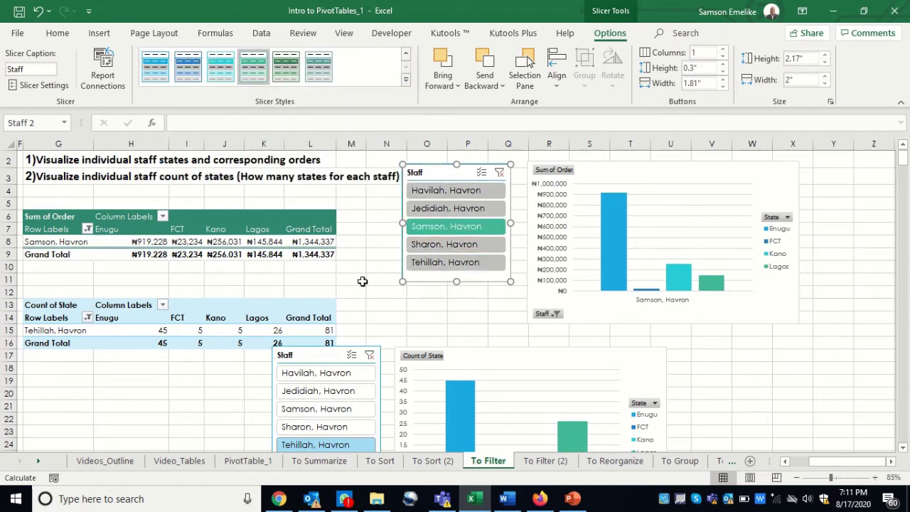
{"action": "left_click", "coordinate": [369, 241]}
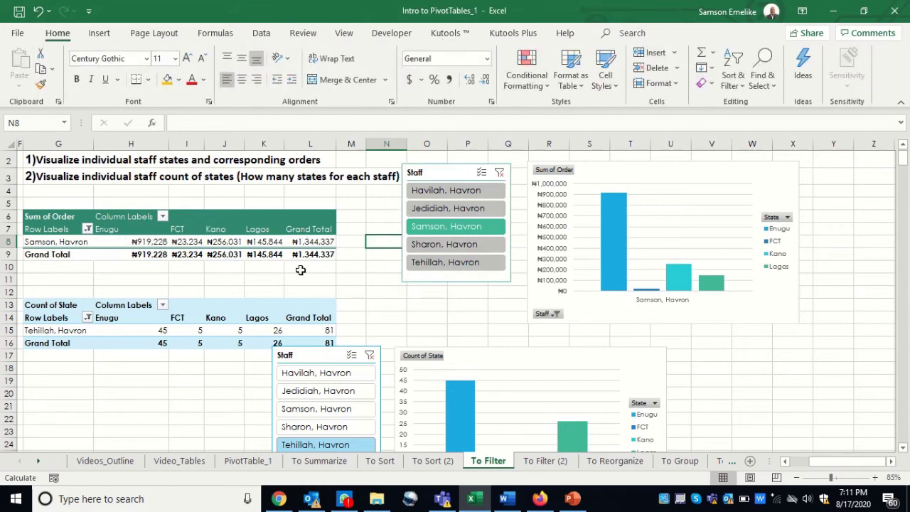
{"action": "left_click", "coordinate": [426, 244]}
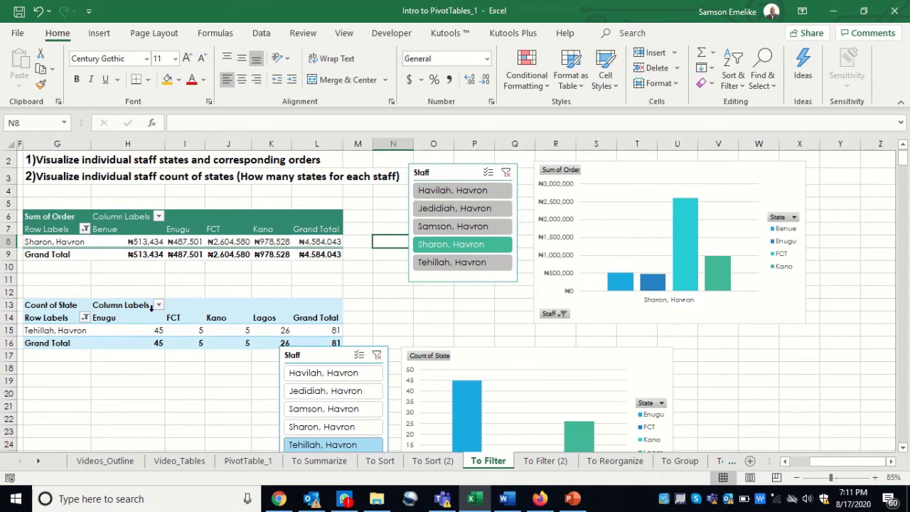
Move the Count of State Staff slicer up beside its pivot table, beneath the Sum of Order slicer.
{"action": "left_click_drag", "start_coordinate": [340, 354], "coordinate": [414, 304]}
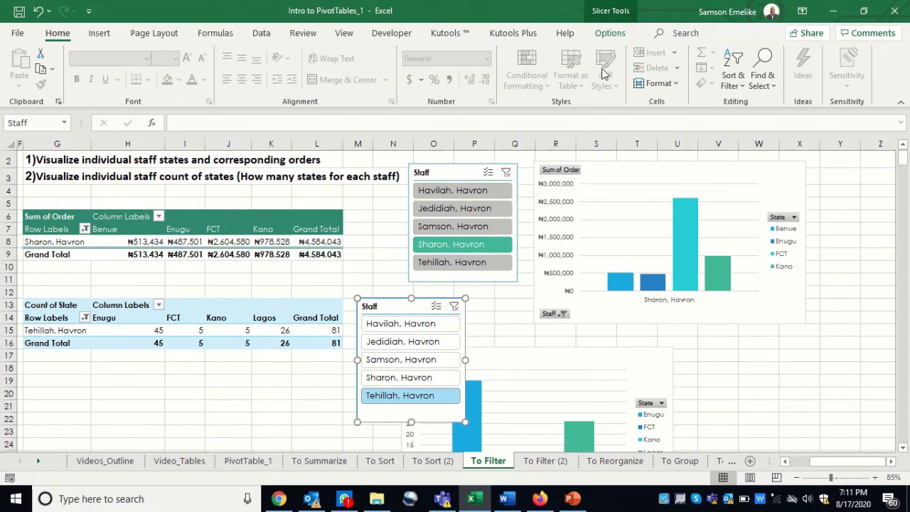
Apply the bright blue Dark slicer style to the Count of State Staff slicer, after trying the last Light style.
{"action": "left_click", "coordinate": [611, 33]}
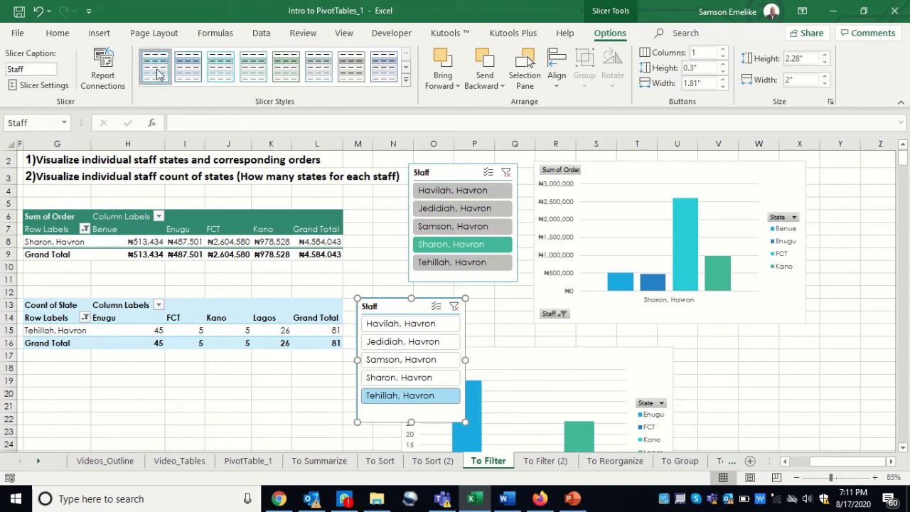
{"action": "left_click", "coordinate": [403, 82]}
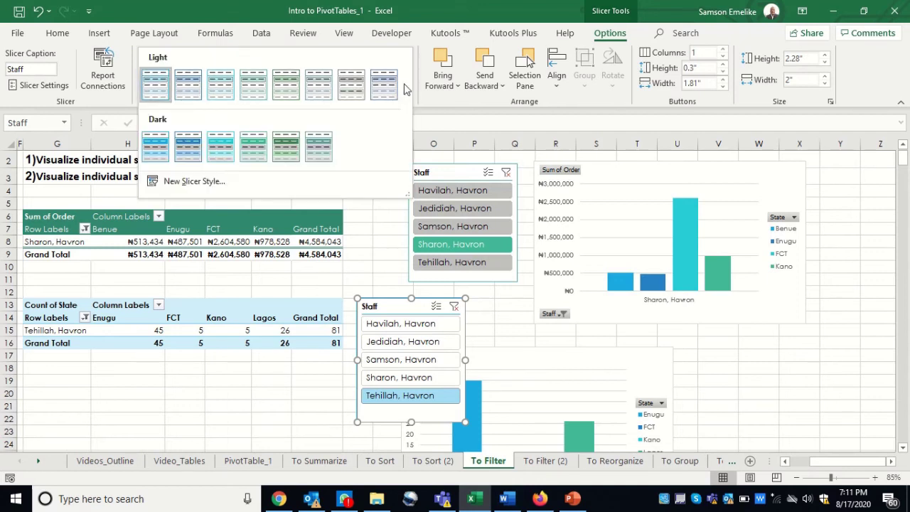
{"action": "left_click", "coordinate": [384, 88]}
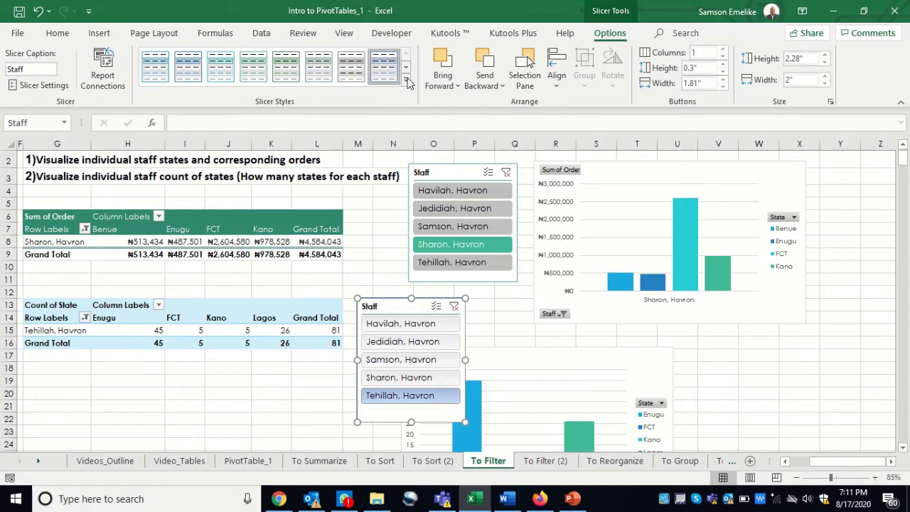
{"action": "left_click", "coordinate": [409, 84]}
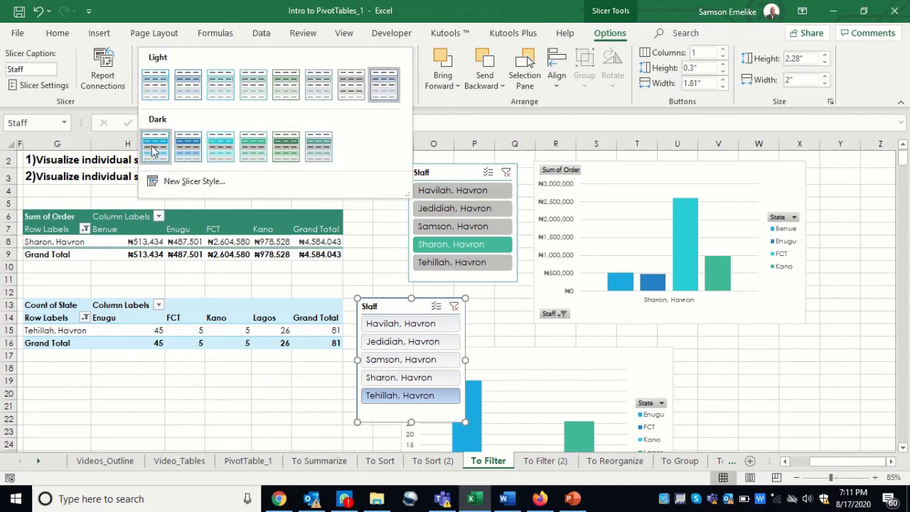
{"action": "left_click", "coordinate": [155, 146]}
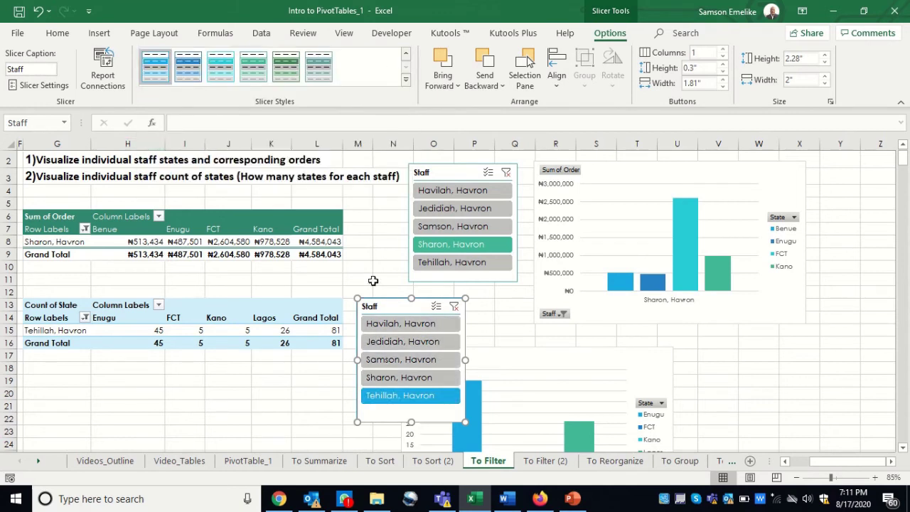
{"action": "left_click", "coordinate": [300, 366]}
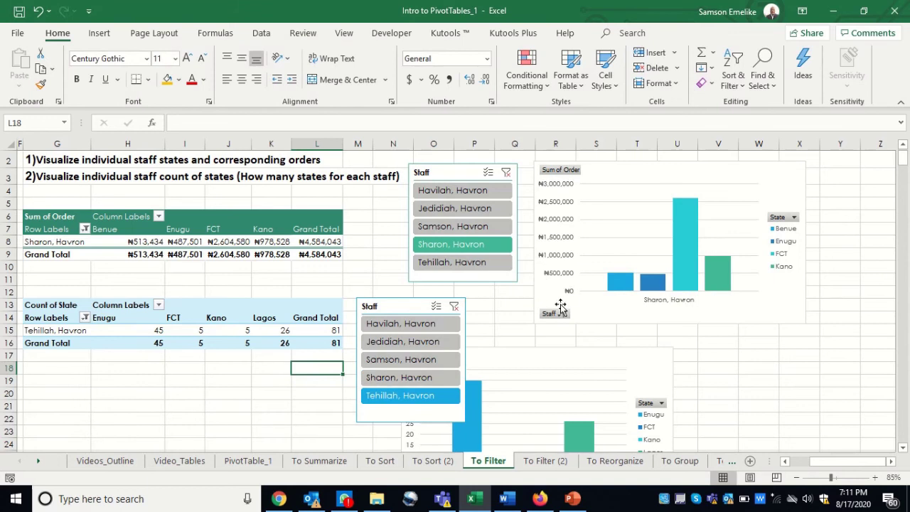
Place the Count of State chart and slicer side by side; filter Count of State to the first staff member and Sum of Order to the fifth.
{"action": "left_click_drag", "start_coordinate": [571, 348], "coordinate": [639, 334]}
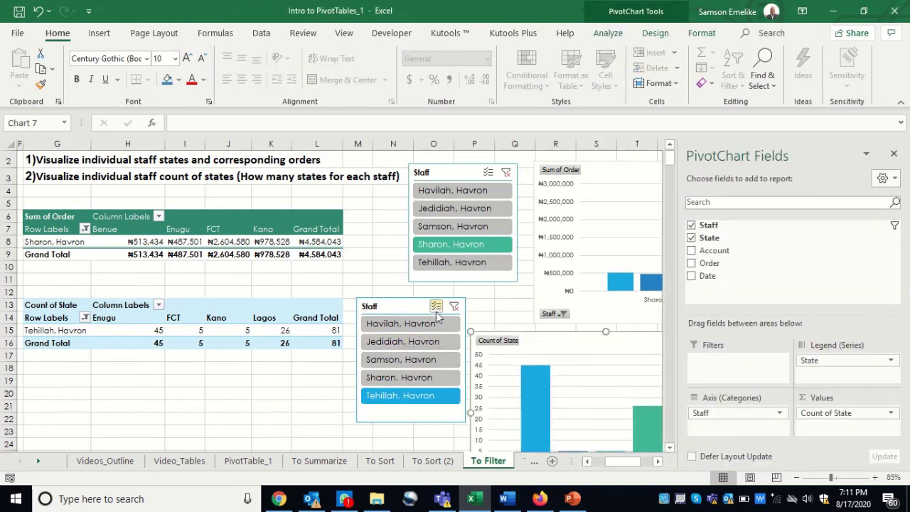
{"action": "left_click_drag", "start_coordinate": [402, 306], "coordinate": [400, 347]}
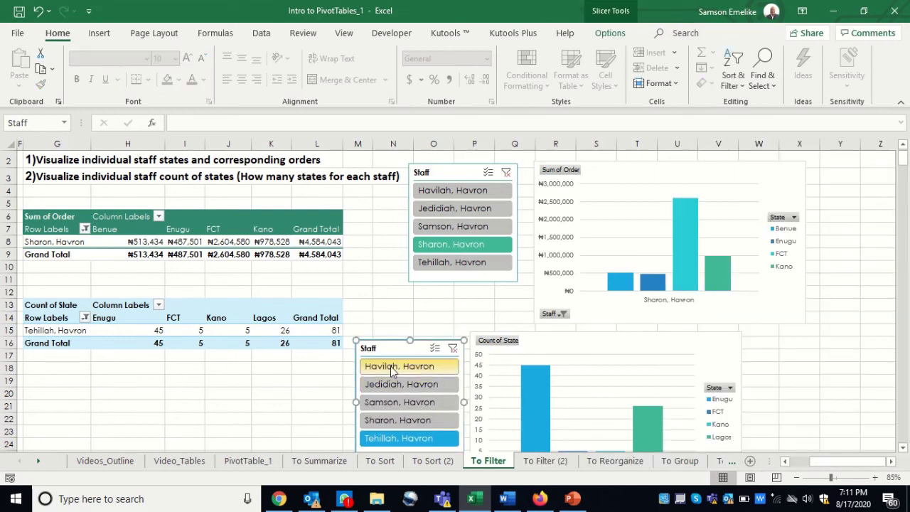
{"action": "left_click", "coordinate": [394, 369]}
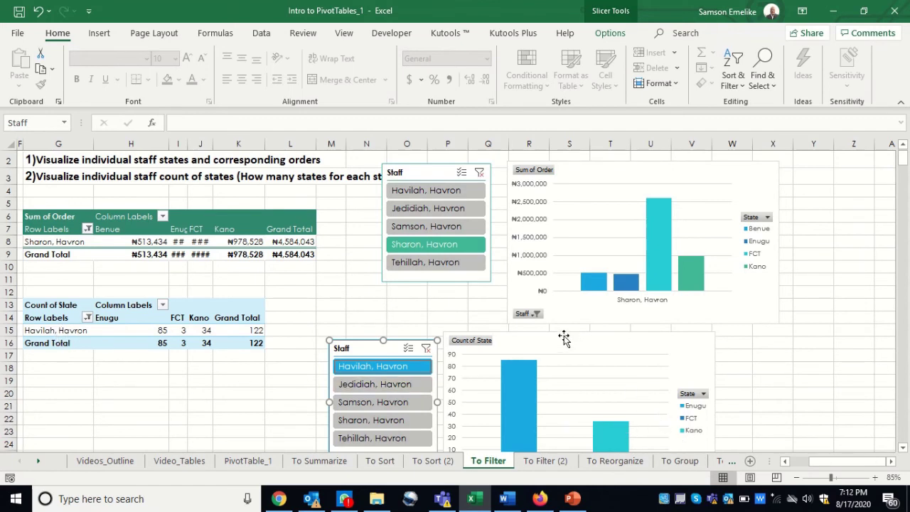
{"action": "left_click_drag", "start_coordinate": [563, 339], "coordinate": [568, 315]}
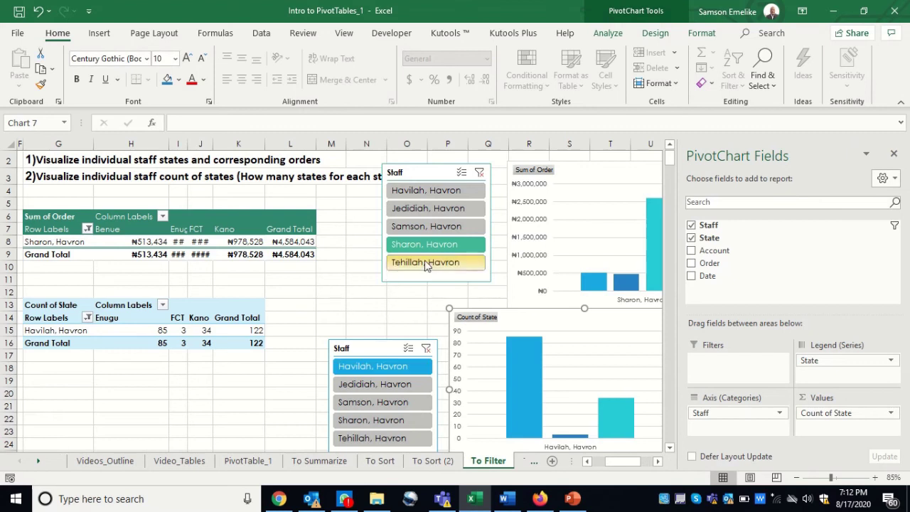
{"action": "left_click", "coordinate": [426, 262]}
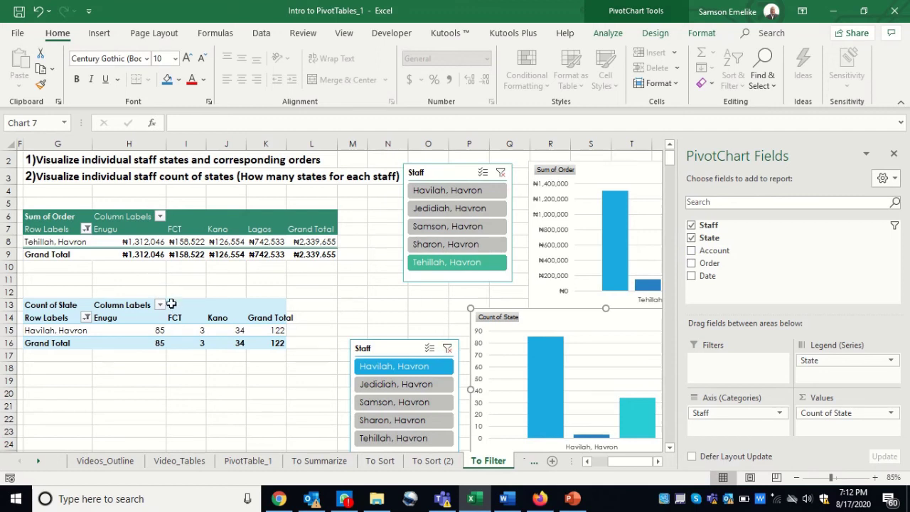
Delete the Count of State Staff slicer and place the remaining green Staff slicer beside the two pivot tables.
{"action": "left_click", "coordinate": [402, 340]}
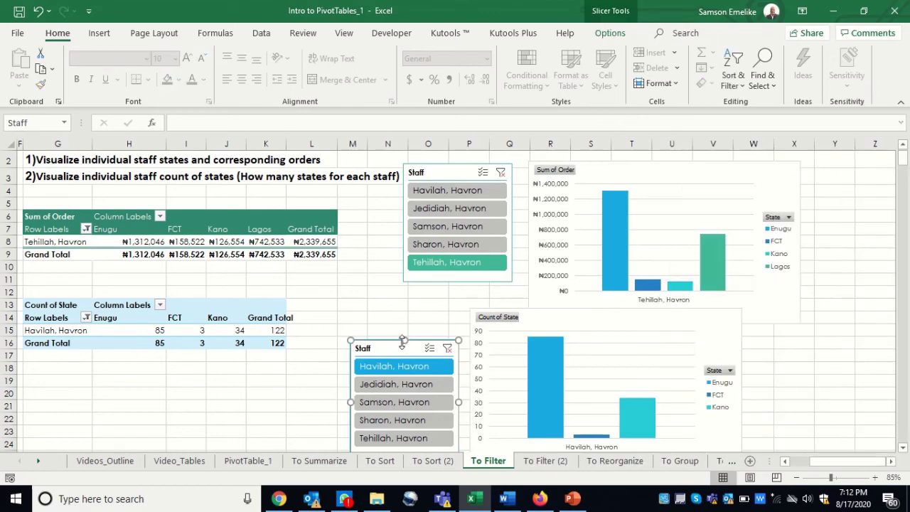
{"action": "key", "text": "Delete"}
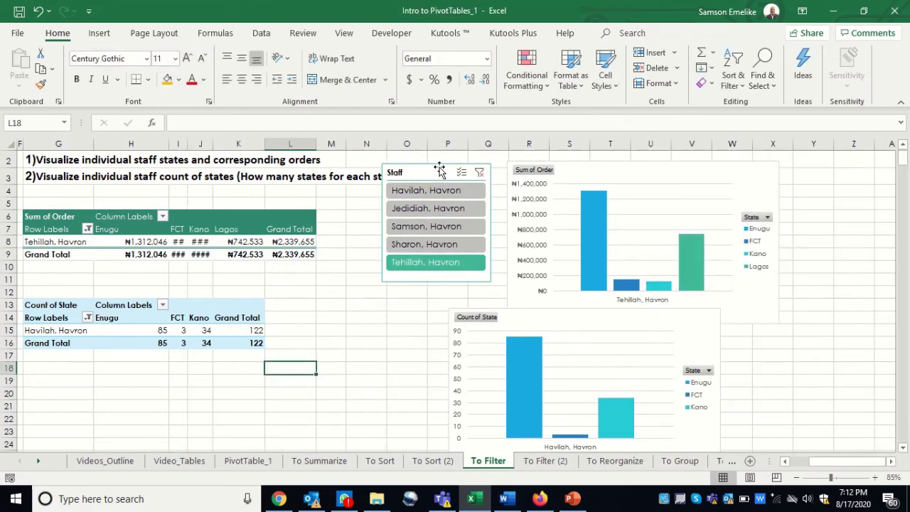
{"action": "left_click_drag", "start_coordinate": [436, 167], "coordinate": [381, 217]}
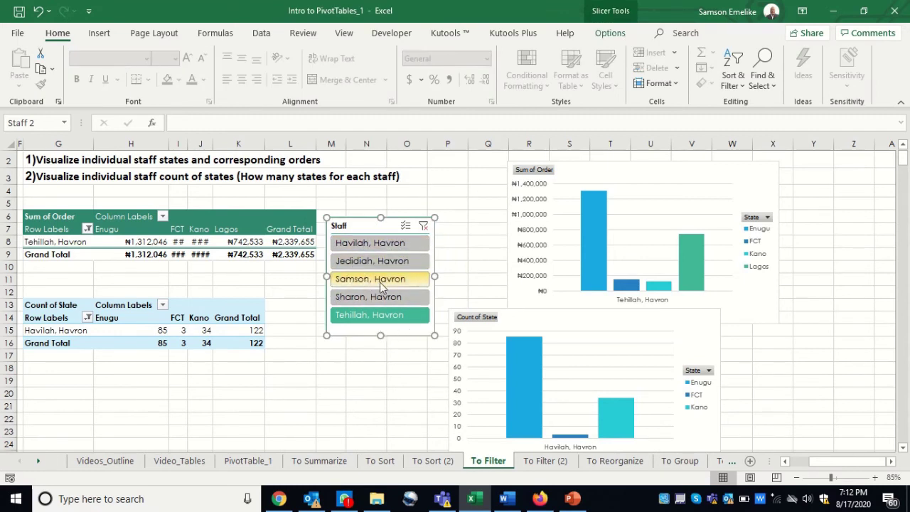
Compare which staff member each pivot table and its matching chart is filtered to.
{"action": "left_click", "coordinate": [60, 242]}
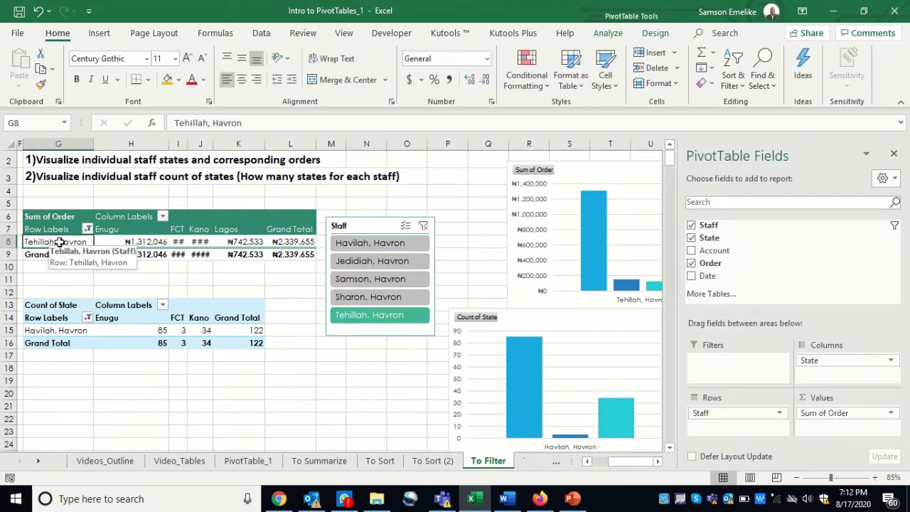
{"action": "left_click", "coordinate": [58, 330]}
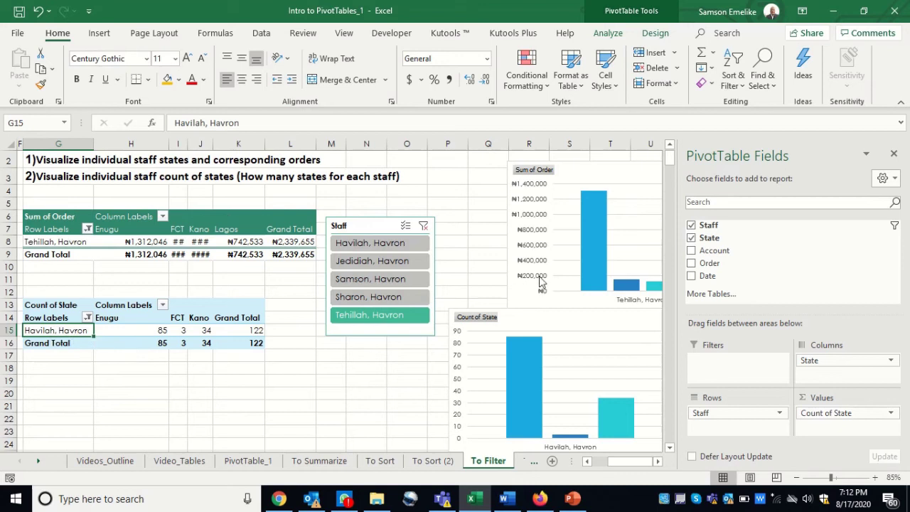
{"action": "left_click", "coordinate": [114, 317]}
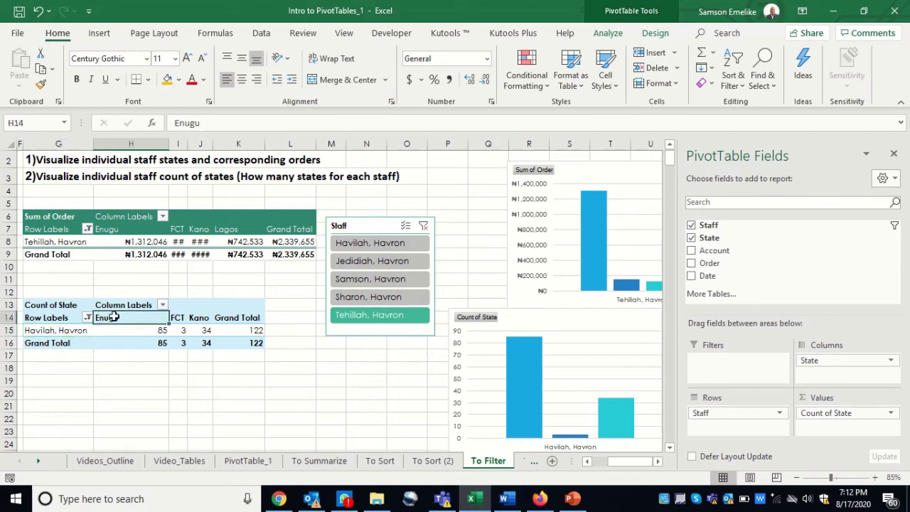
{"action": "left_click", "coordinate": [530, 382]}
{"action": "left_click", "coordinate": [238, 216]}
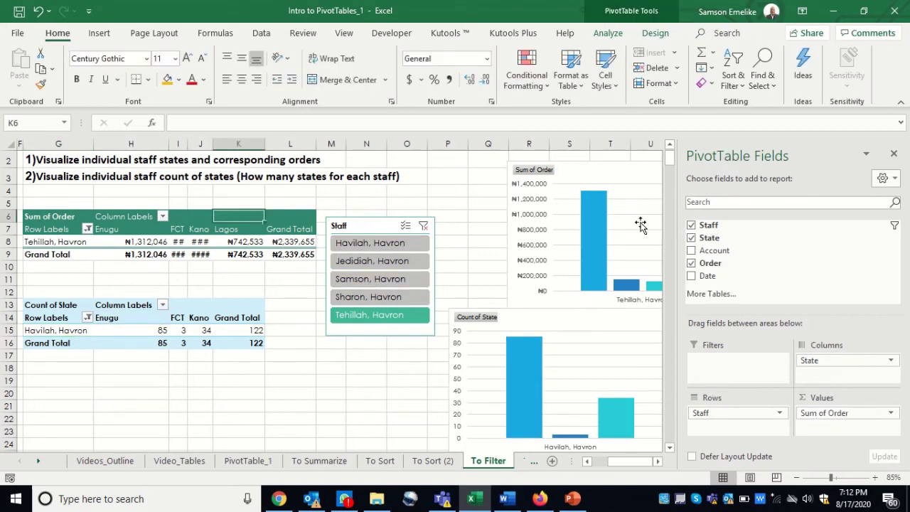
{"action": "left_click", "coordinate": [591, 220]}
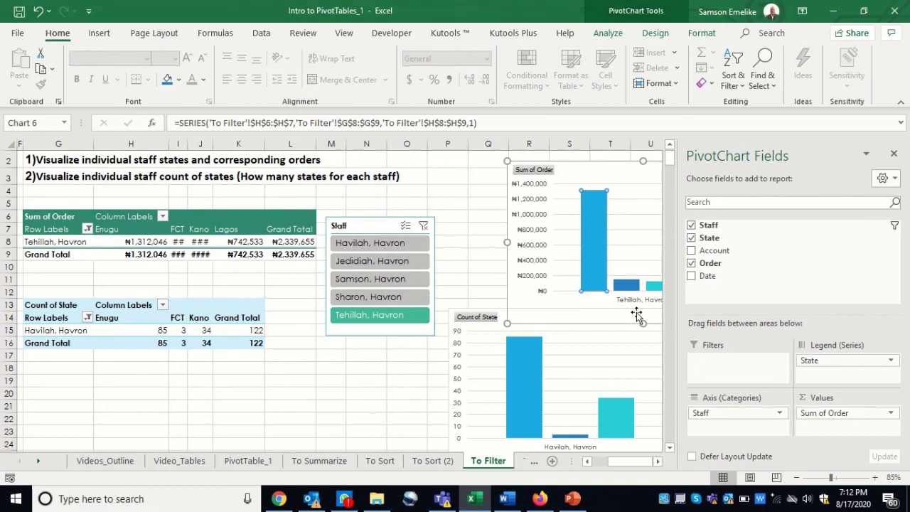
Review the Staff slicer's report connections to see which pivot tables it can control, leaving them as they are.
{"action": "left_click", "coordinate": [377, 222]}
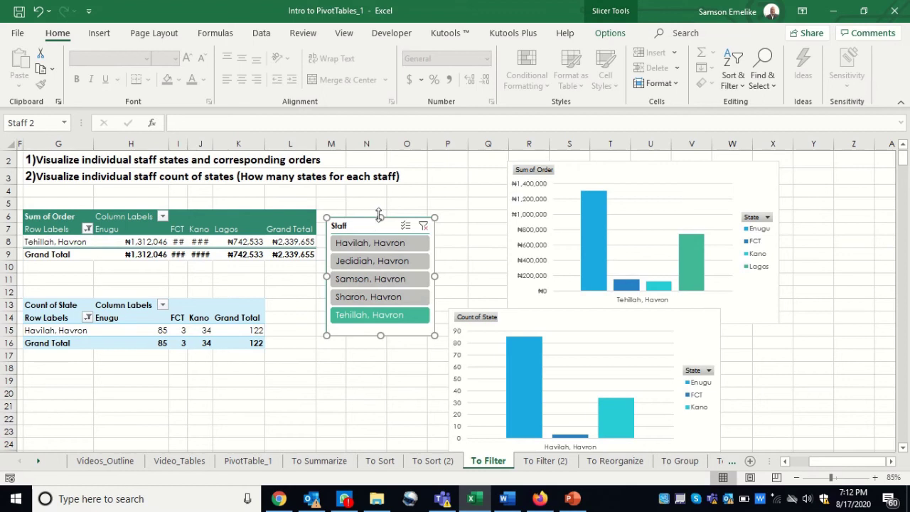
{"action": "left_click", "coordinate": [606, 33]}
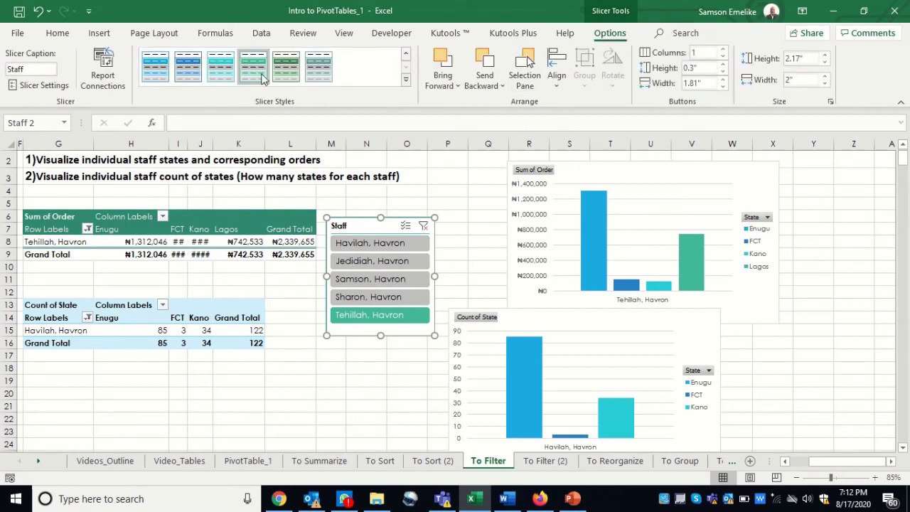
{"action": "left_click", "coordinate": [103, 79]}
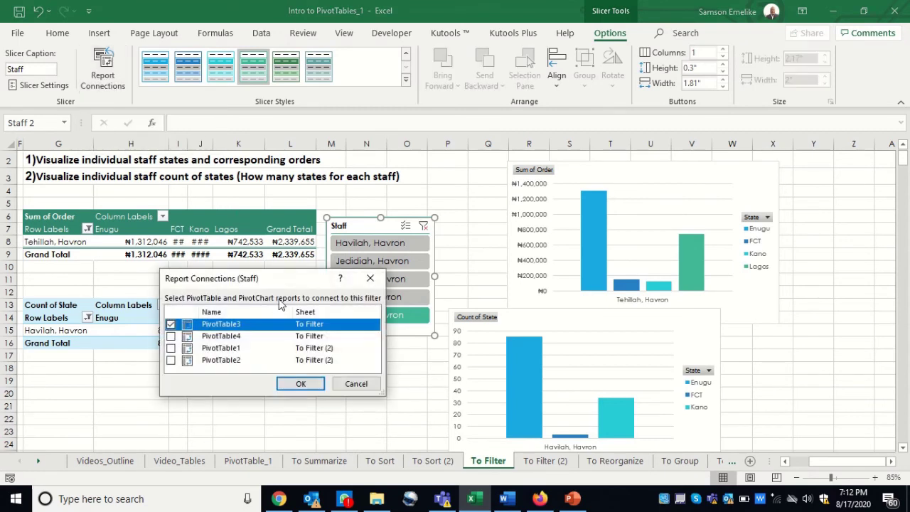
{"action": "left_click_drag", "start_coordinate": [276, 286], "coordinate": [596, 179]}
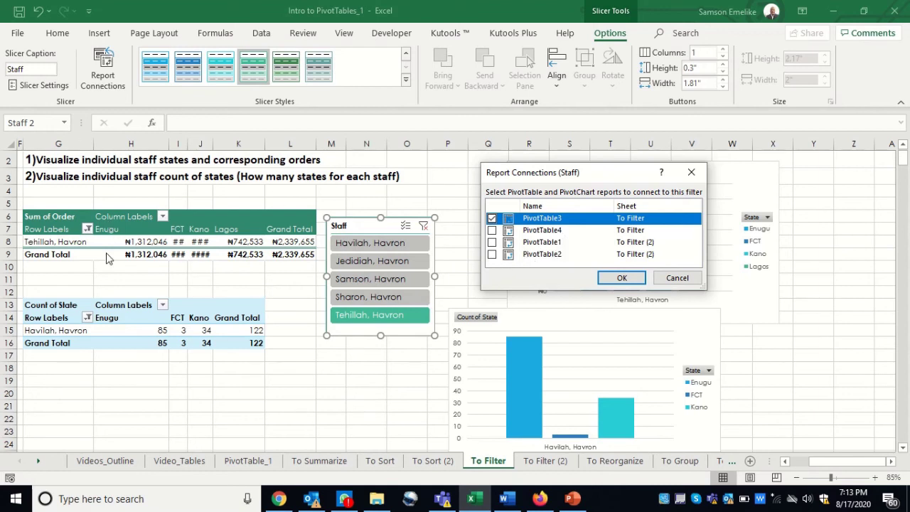
{"action": "left_click", "coordinate": [674, 277]}
Check the PivotTable names of the Sum of Order and Count of State pivot tables.
{"action": "left_click", "coordinate": [144, 243]}
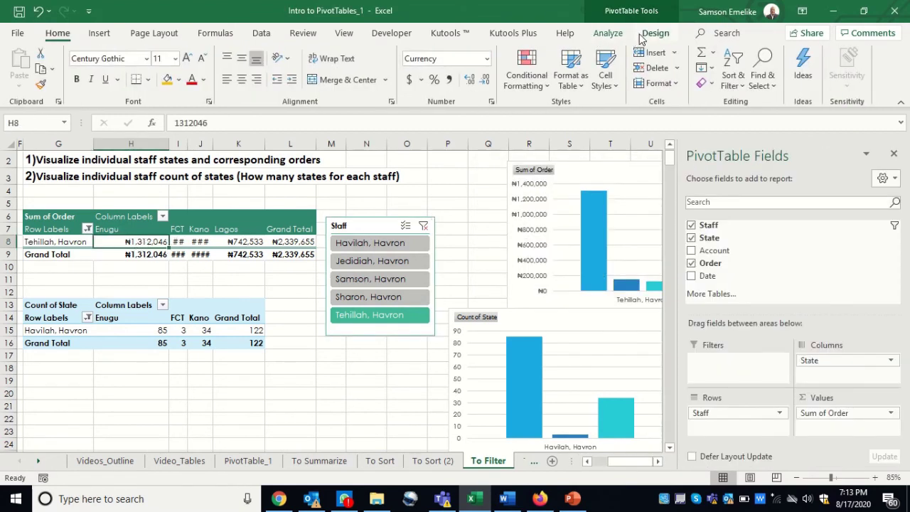
{"action": "left_click", "coordinate": [608, 33]}
{"action": "left_click", "coordinate": [138, 317]}
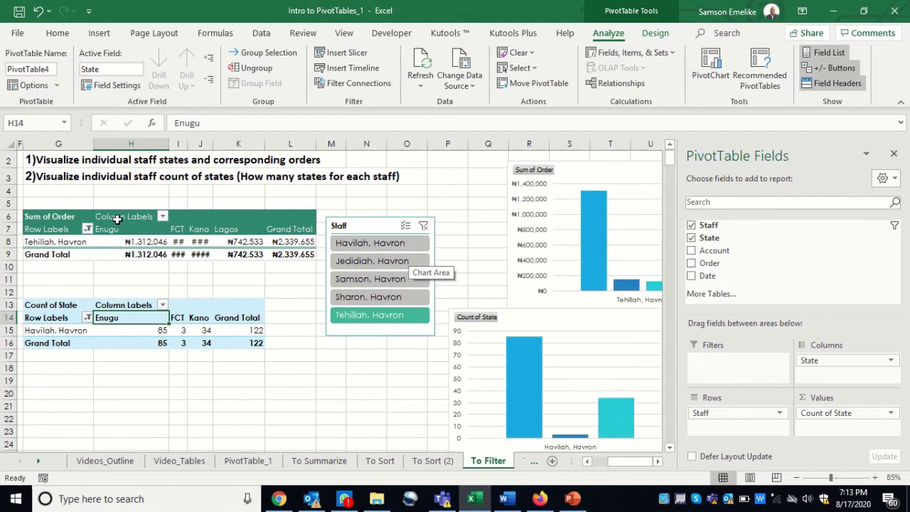
{"action": "left_click", "coordinate": [130, 306]}
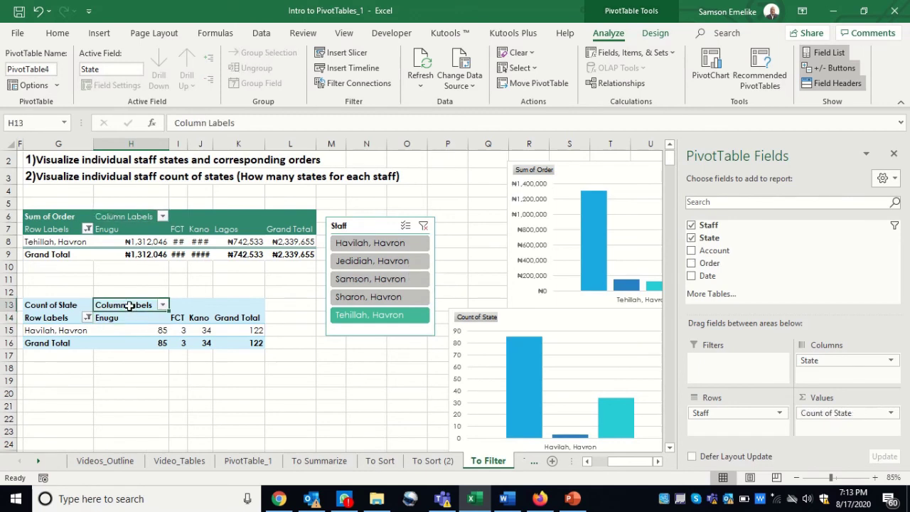
Connect the Staff slicer to PivotTable4 on the To Filter sheet in addition to PivotTable3.
{"action": "left_click", "coordinate": [359, 226]}
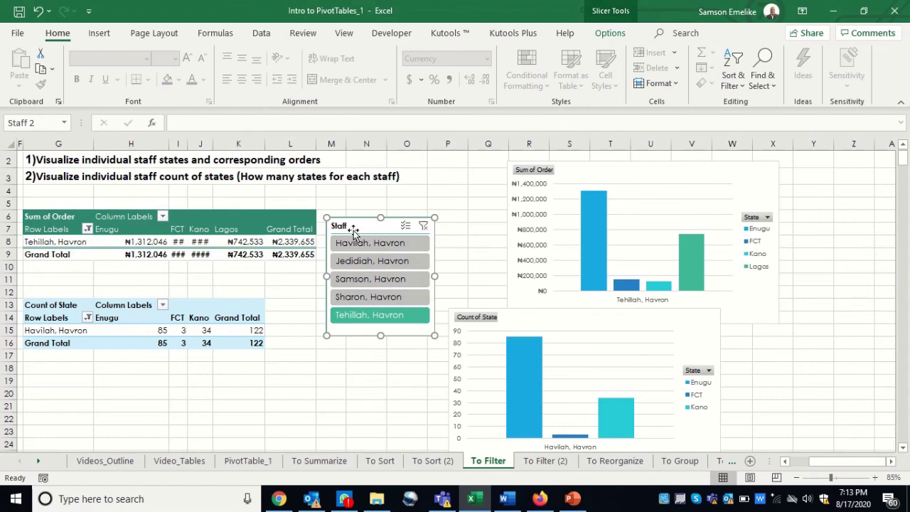
{"action": "left_click", "coordinate": [610, 32]}
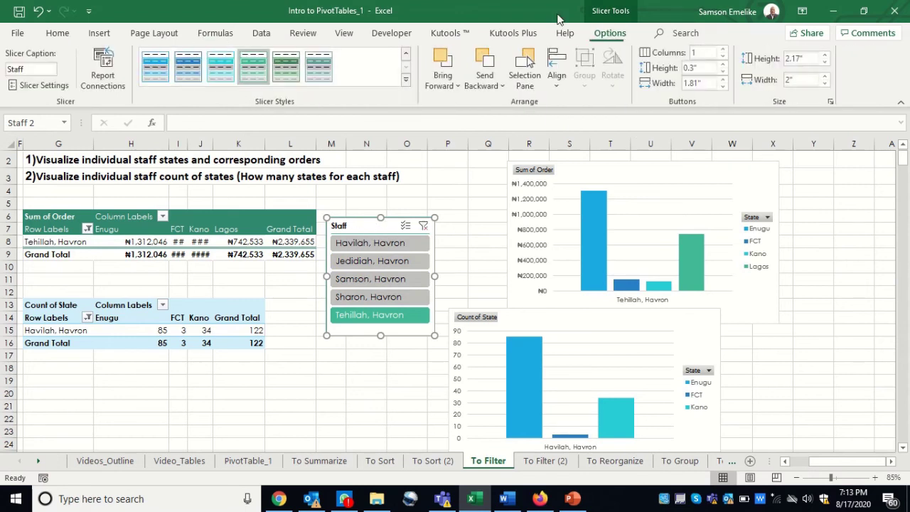
{"action": "left_click", "coordinate": [103, 72]}
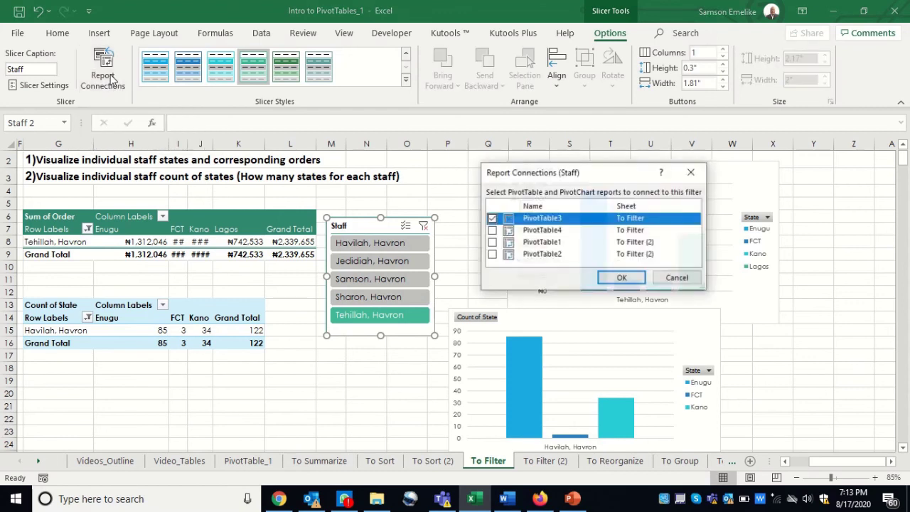
{"action": "left_click", "coordinate": [491, 231]}
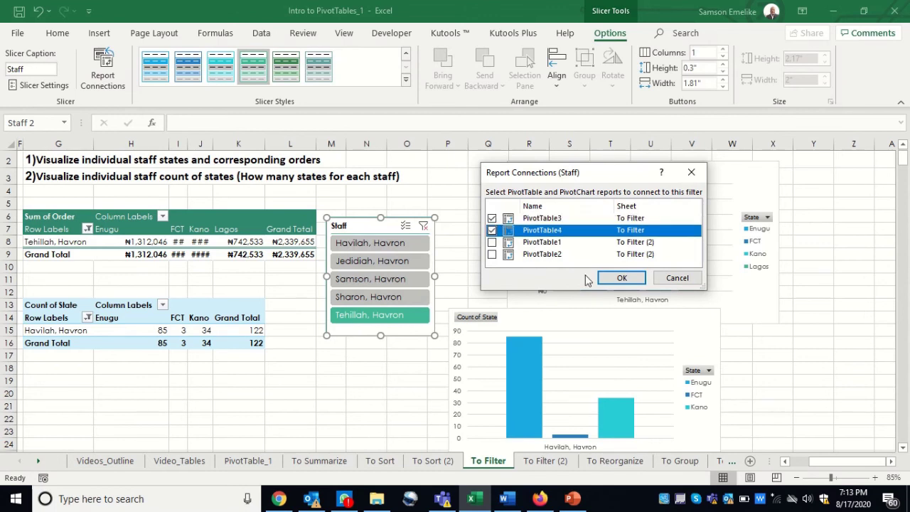
{"action": "left_click", "coordinate": [619, 277]}
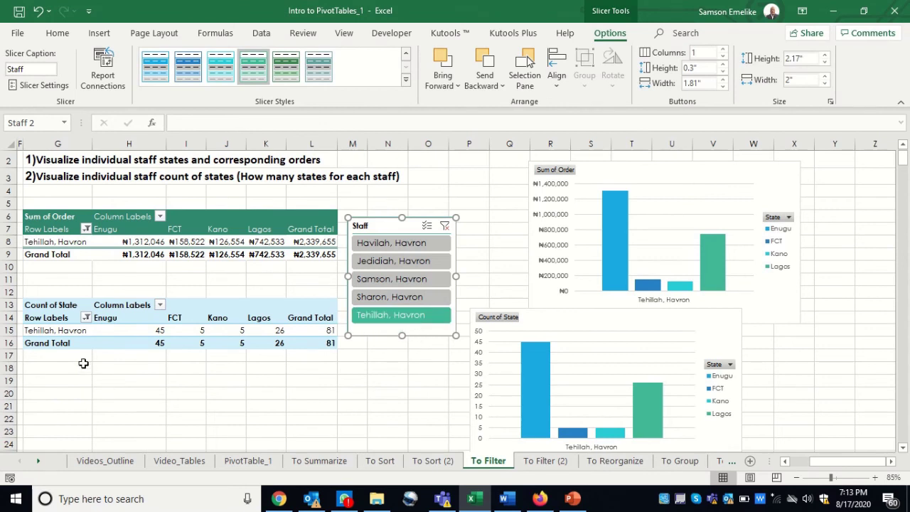
Use the shared Staff slicer to filter both pivot tables to the fourth staff member, checking the staff row in each table.
{"action": "left_click", "coordinate": [40, 332]}
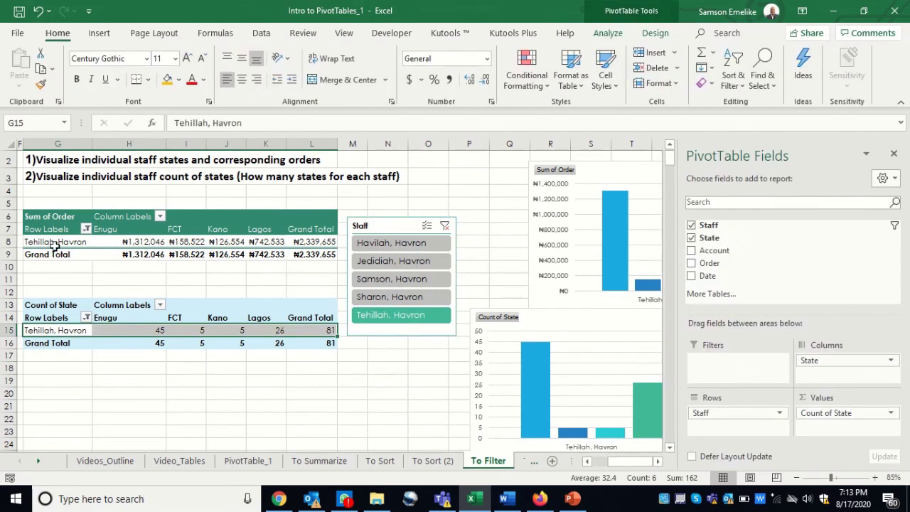
{"action": "left_click", "coordinate": [55, 242]}
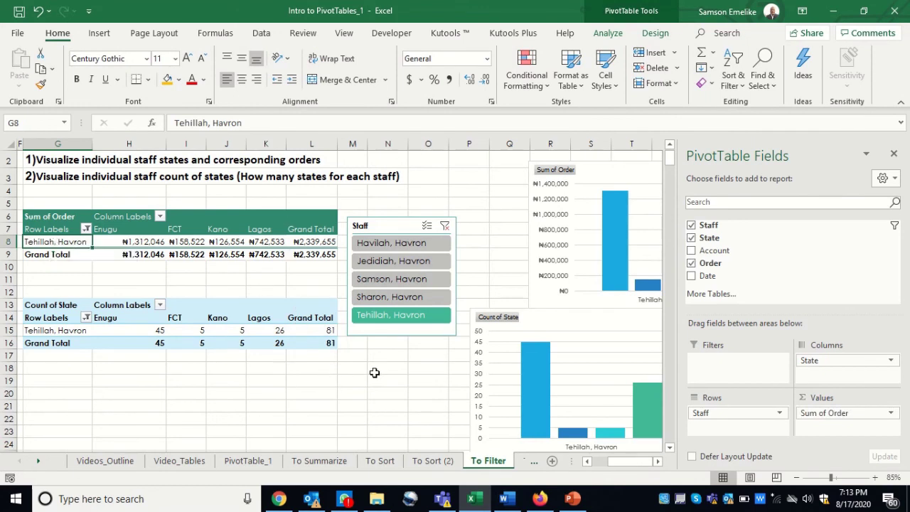
{"action": "left_click", "coordinate": [379, 299]}
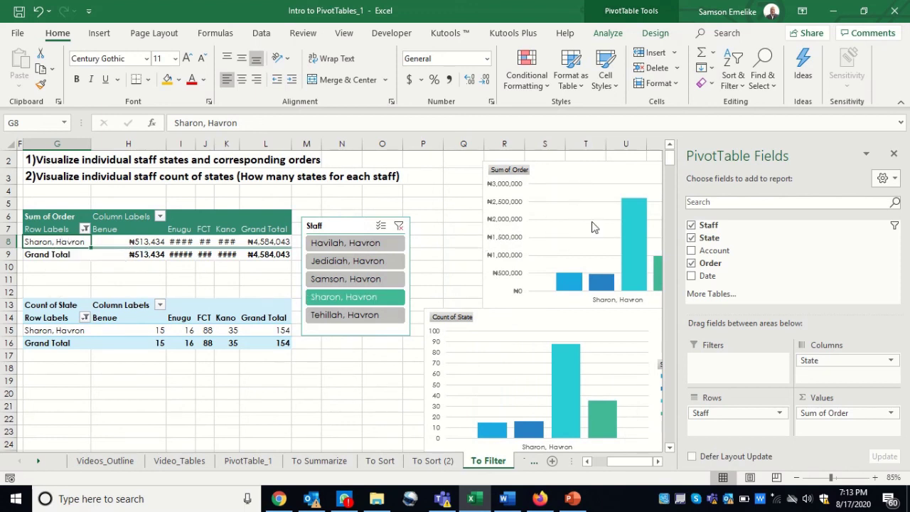
{"action": "left_click", "coordinate": [66, 332]}
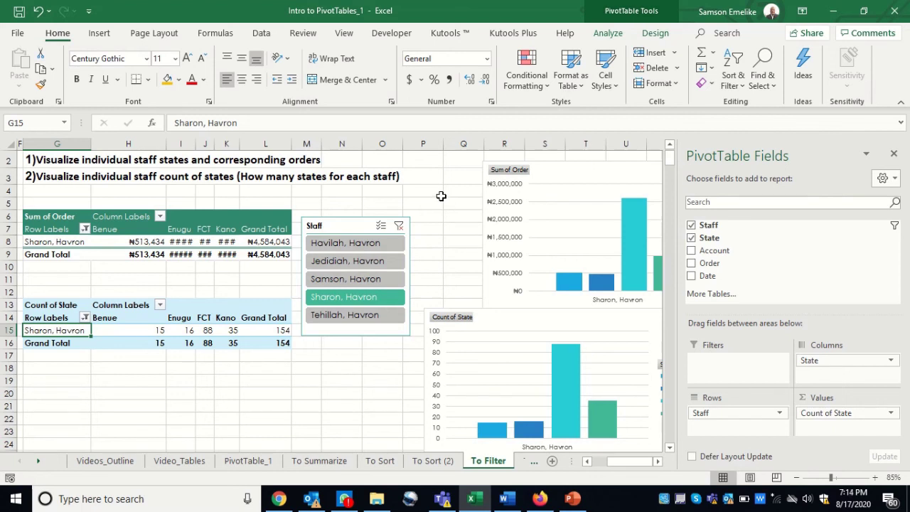
Hide the PivotTable field list for the Sum of Order pivot table on the To Filter sheet.
{"action": "left_click", "coordinate": [441, 195]}
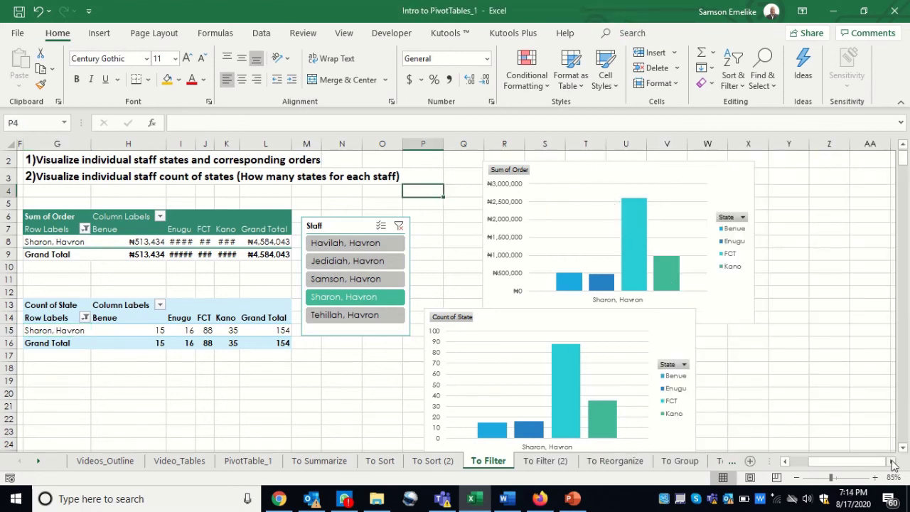
{"action": "left_click", "coordinate": [893, 463]}
{"action": "left_click", "coordinate": [893, 463]}
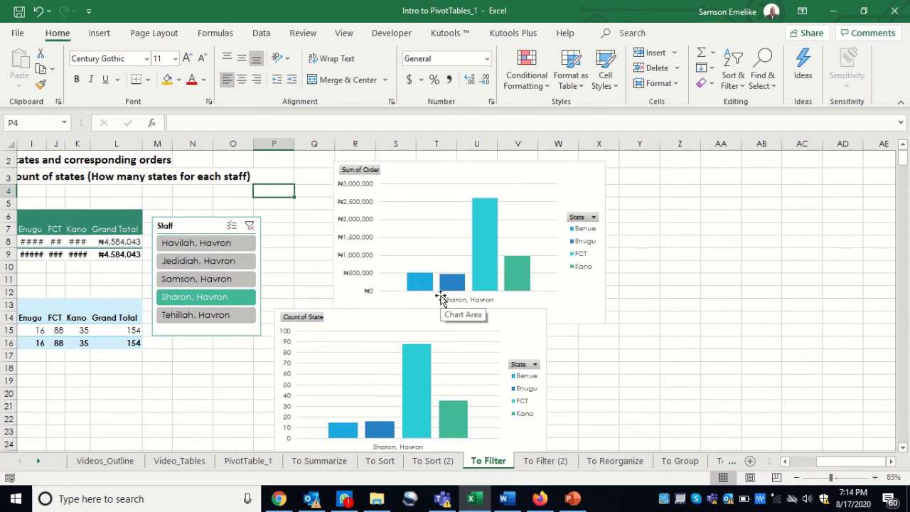
{"action": "left_click", "coordinate": [122, 267]}
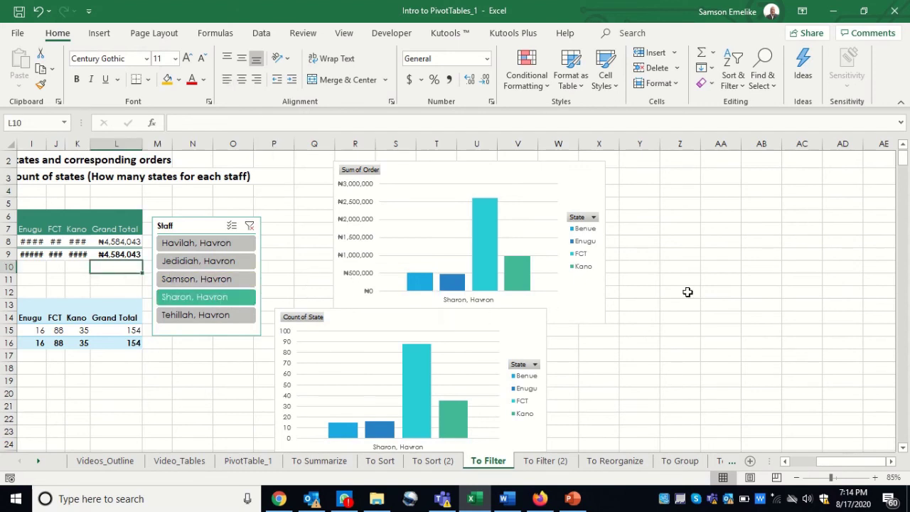
{"action": "left_click", "coordinate": [81, 241]}
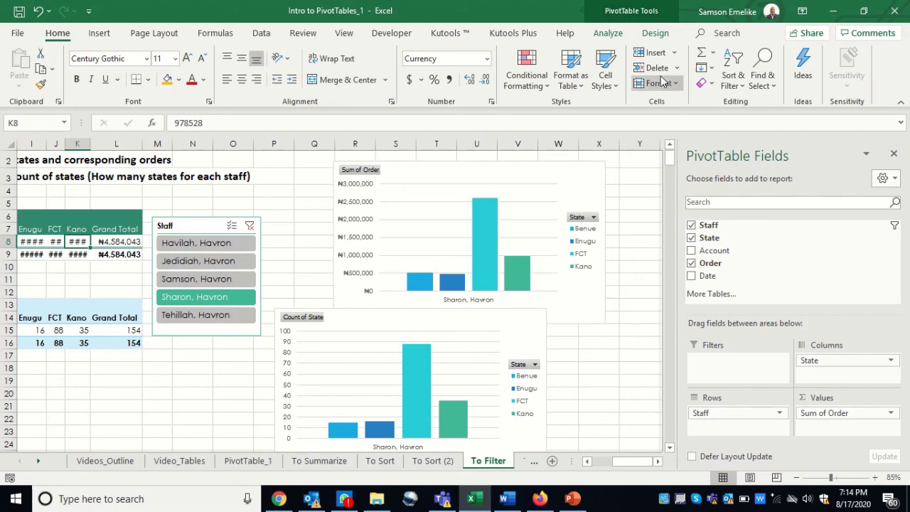
{"action": "left_click", "coordinate": [618, 33]}
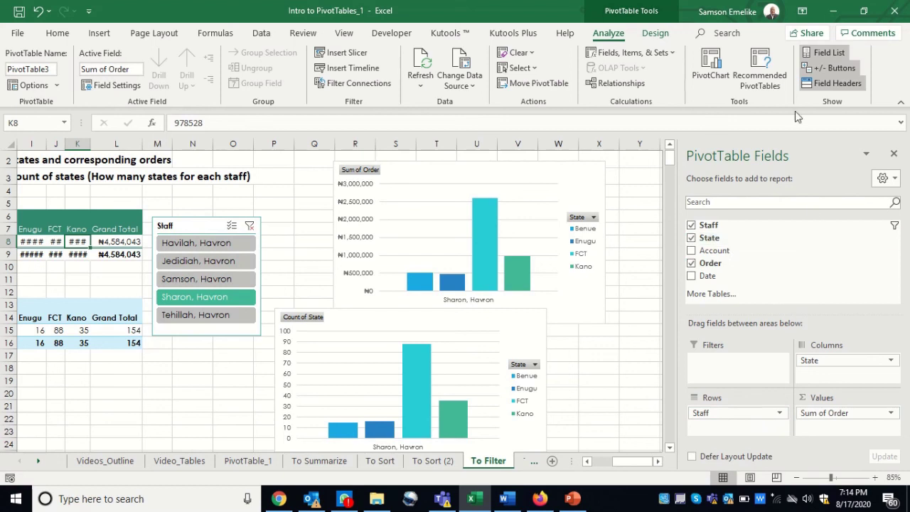
{"action": "left_click", "coordinate": [824, 52]}
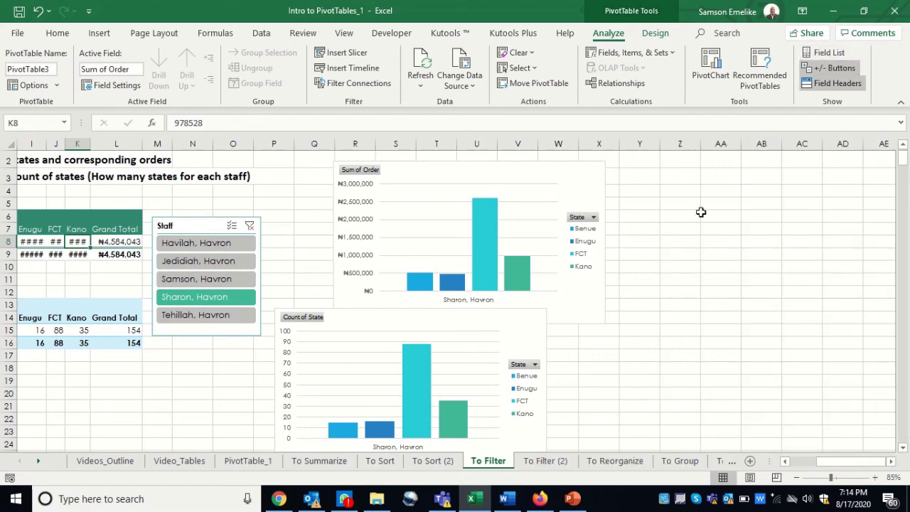
Stack the Count of State chart directly below the Sum of Order chart and place the Staff slicer beside the upper chart.
{"action": "left_click_drag", "start_coordinate": [451, 309], "coordinate": [508, 329]}
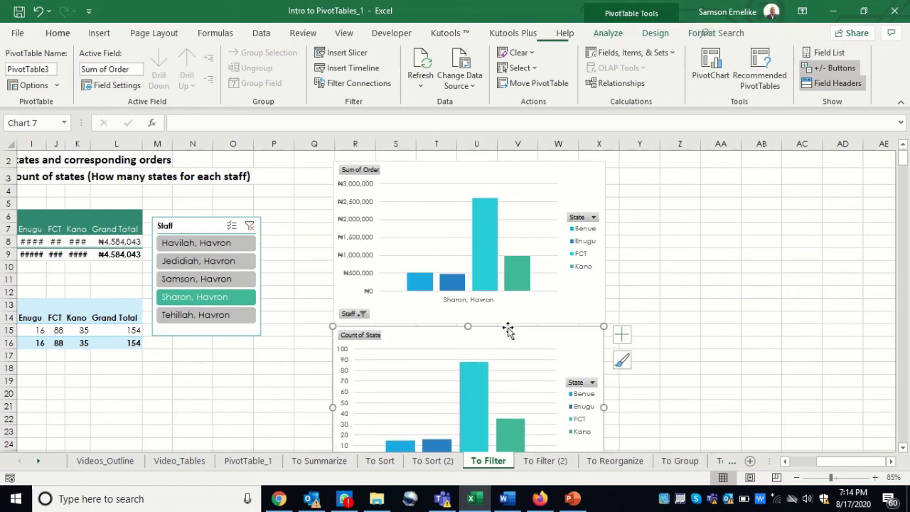
{"action": "mouse_move", "coordinate": [443, 162]}
{"action": "left_mouse_down"}
{"action": "mouse_move", "coordinate": [445, 156]}
{"action": "mouse_move", "coordinate": [443, 174]}
{"action": "left_mouse_up"}
{"action": "left_click_drag", "start_coordinate": [193, 232], "coordinate": [248, 178]}
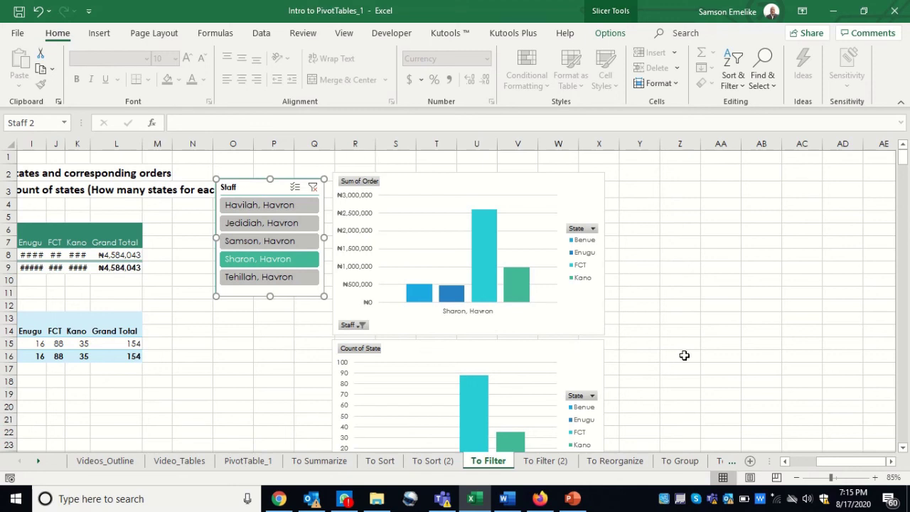
Review the topic list on the Videos_Outline sheet and the prepared pivot tables, charts and slicer on To Filter (2).
{"action": "left_click", "coordinate": [118, 463]}
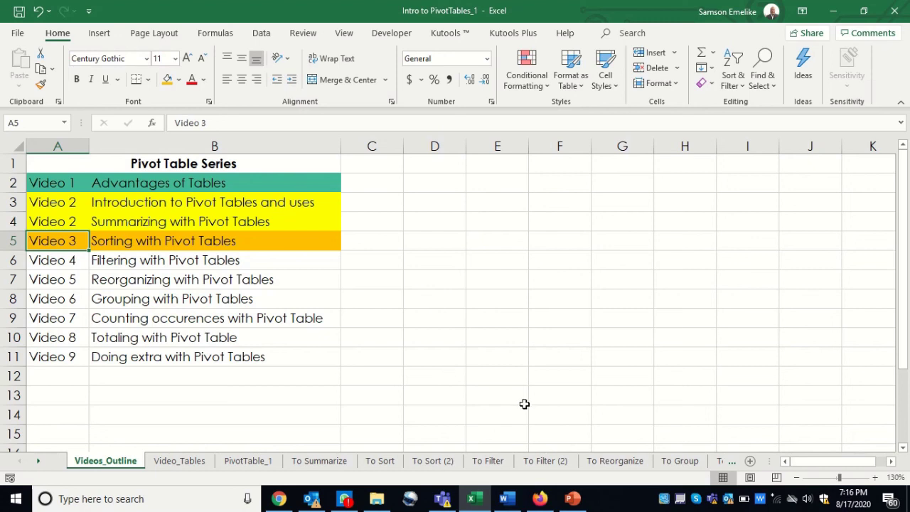
{"action": "left_click", "coordinate": [548, 462]}
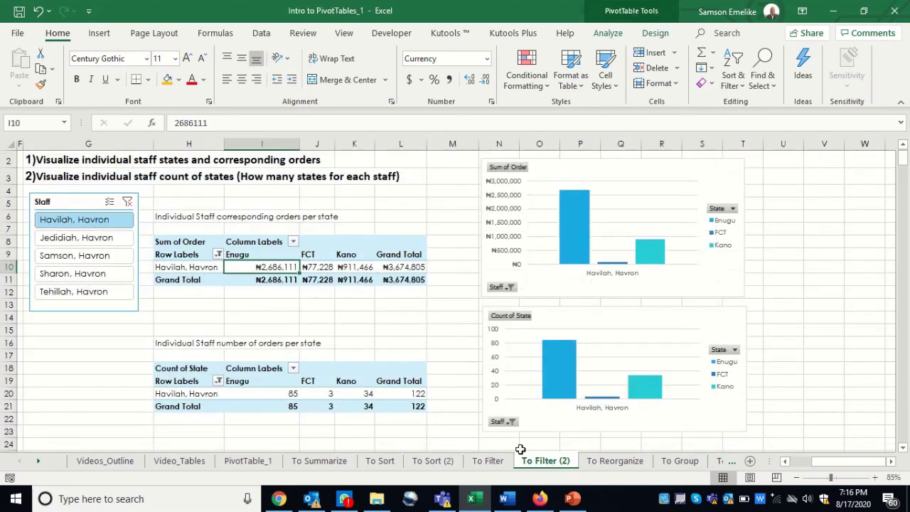